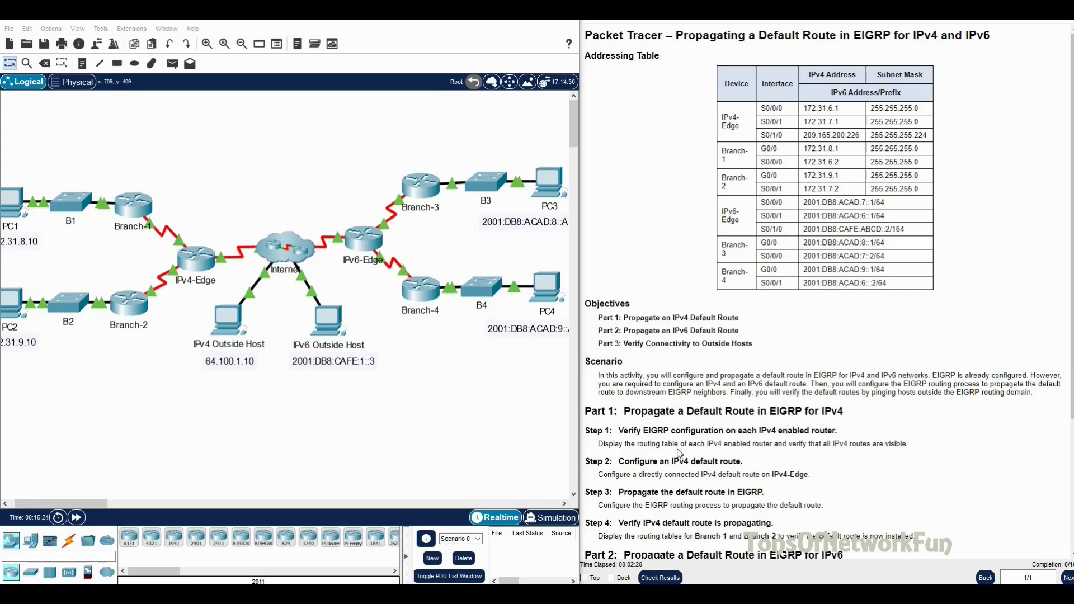
# Step: Display the IP routing protocol settings on the IPv4-Edge router with sh ip protocols and review the EIGRP configuration
pyautogui.click(202, 271)
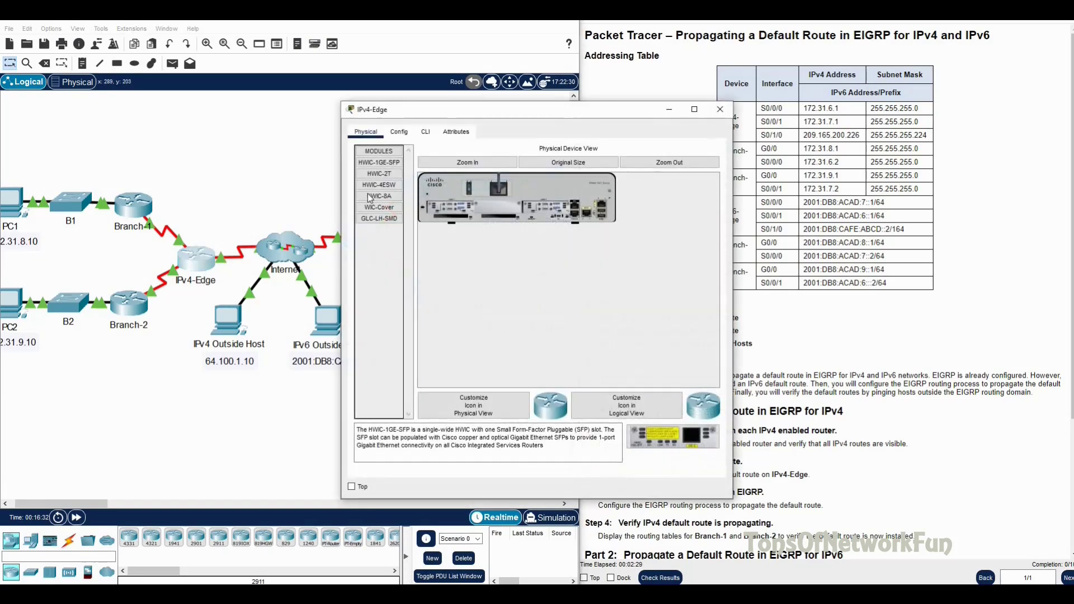
pyautogui.click(425, 132)
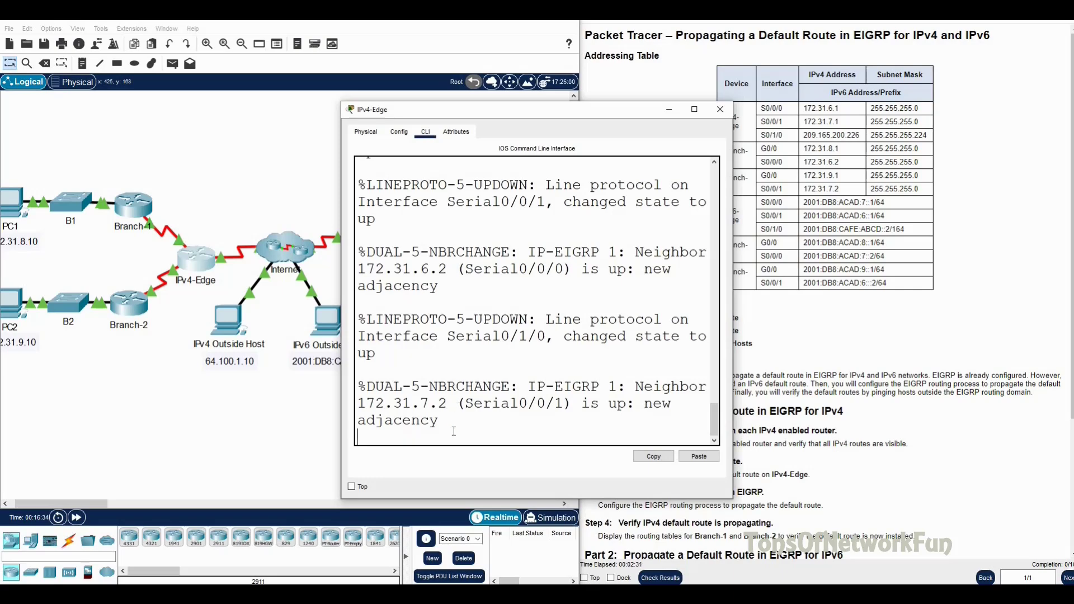
pyautogui.press('Return')
pyautogui.write('en')
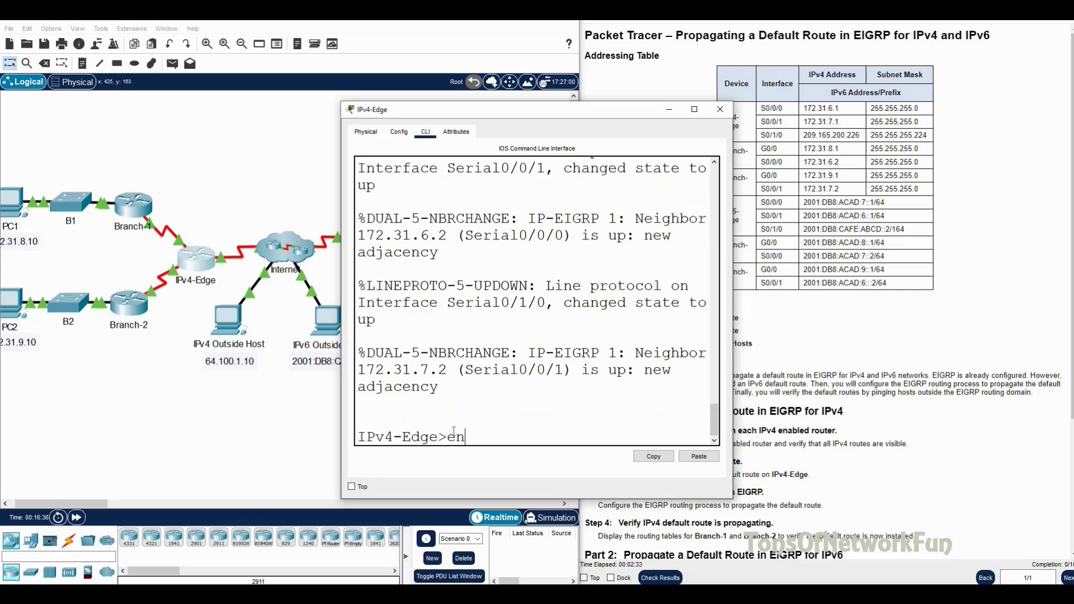
pyautogui.press('Return')
pyautogui.write('sh ip protocols')
pyautogui.press('Return')
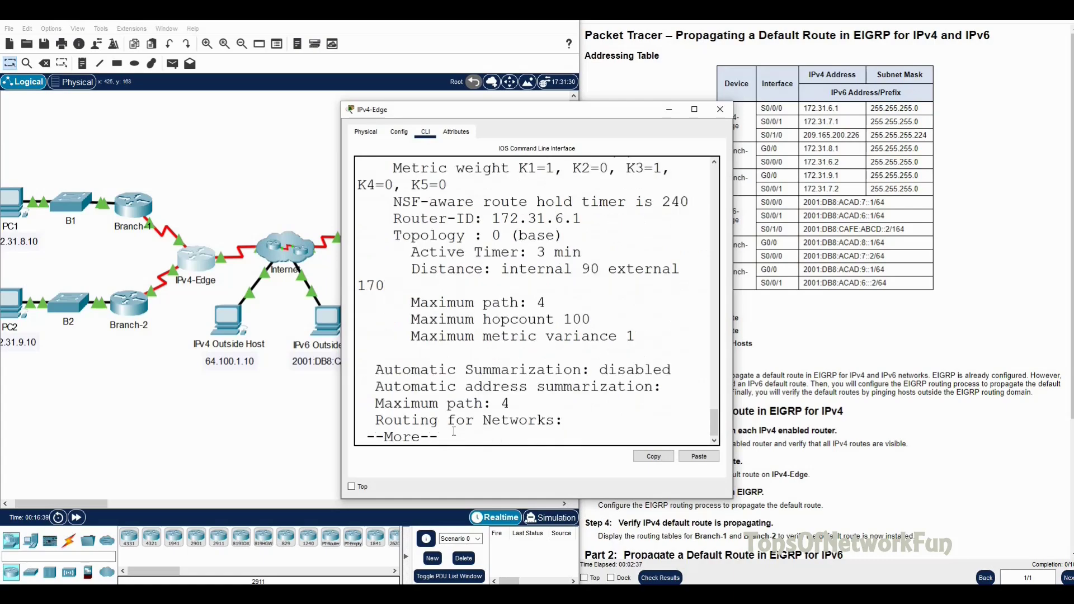
pyautogui.scroll(15, 491, 369)
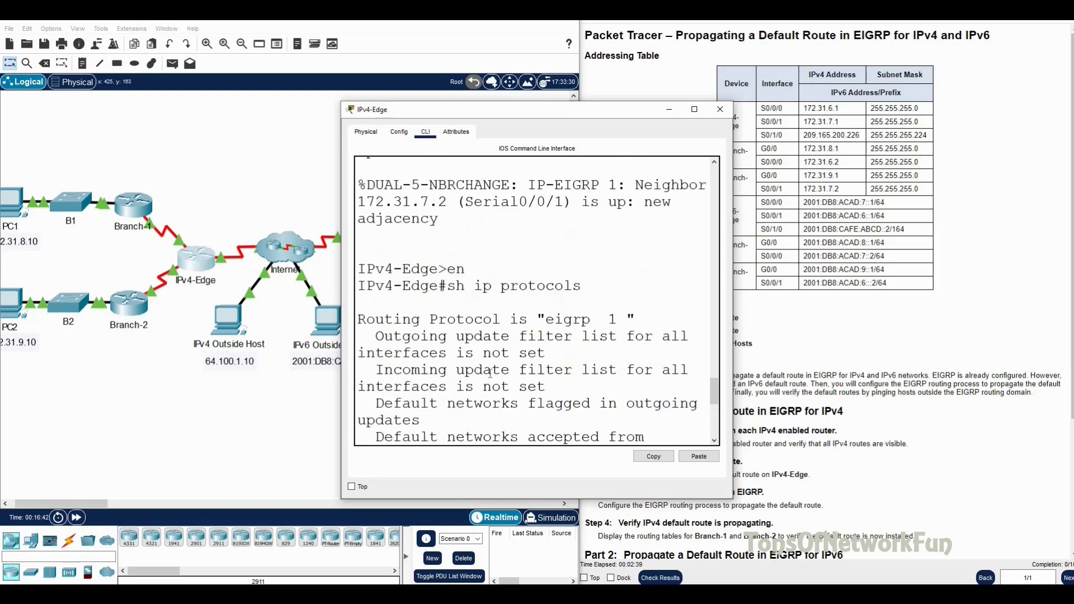
pyautogui.scroll(-8, 491, 374)
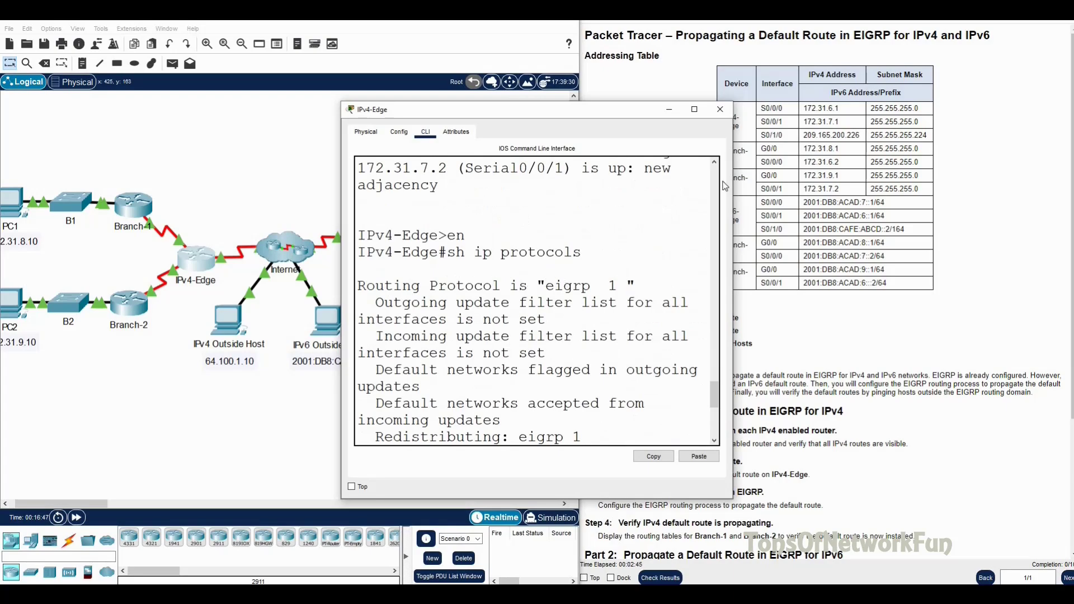
pyautogui.click(720, 109)
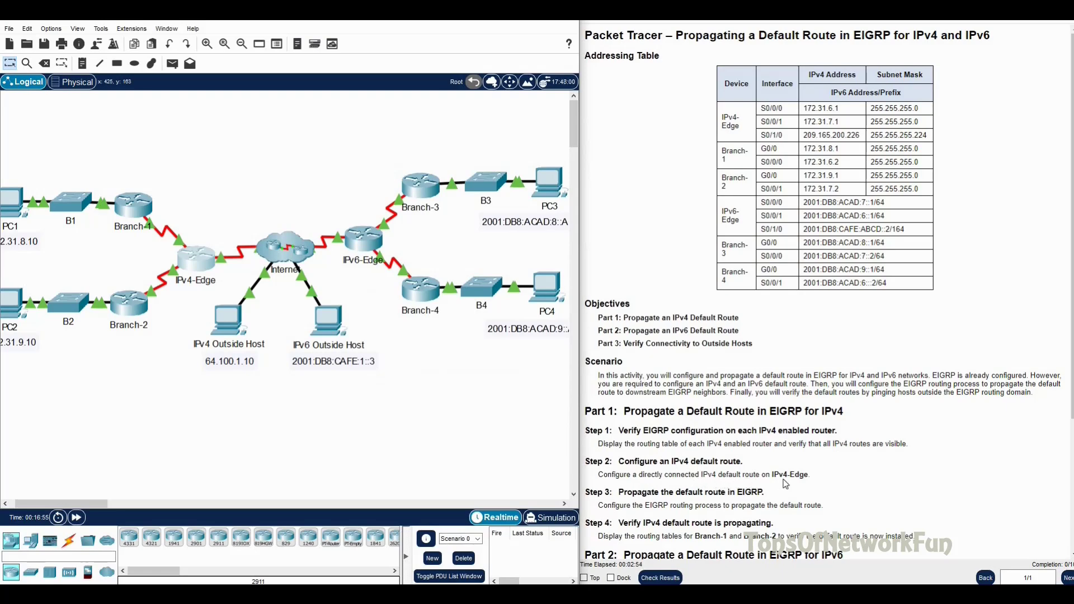
# Step: Configure a directly connected IPv4 default route on IPv4-Edge with ip route 0.0.0.0 0.0.0.0 s0/1/0
pyautogui.click(203, 270)
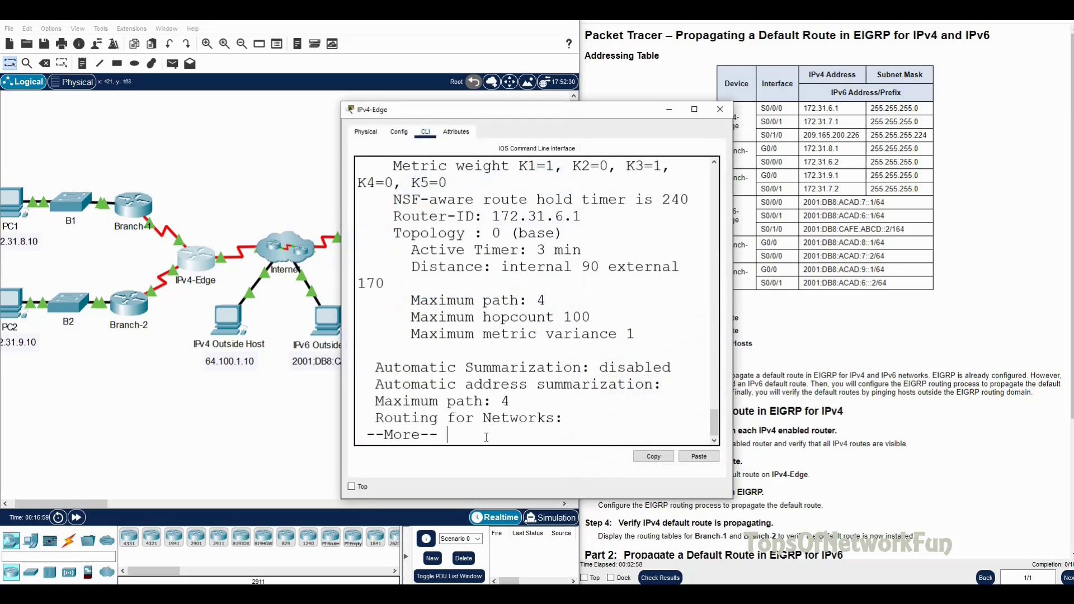
pyautogui.press('Return')
pyautogui.write('qconf t')
pyautogui.press('Return')
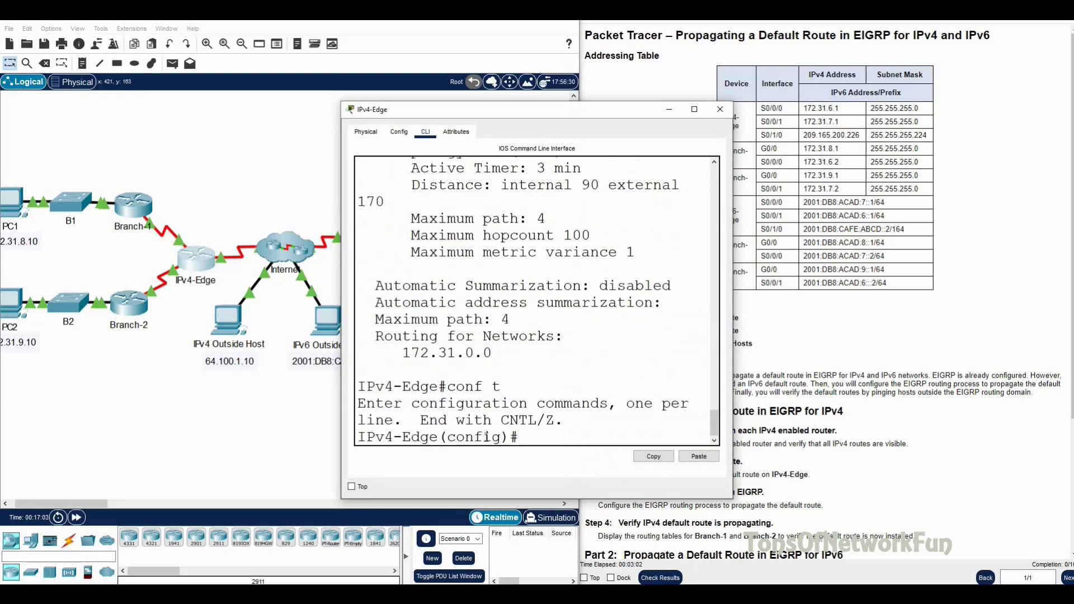
pyautogui.write('ip route 0.0.0.0 0.0.0.0')
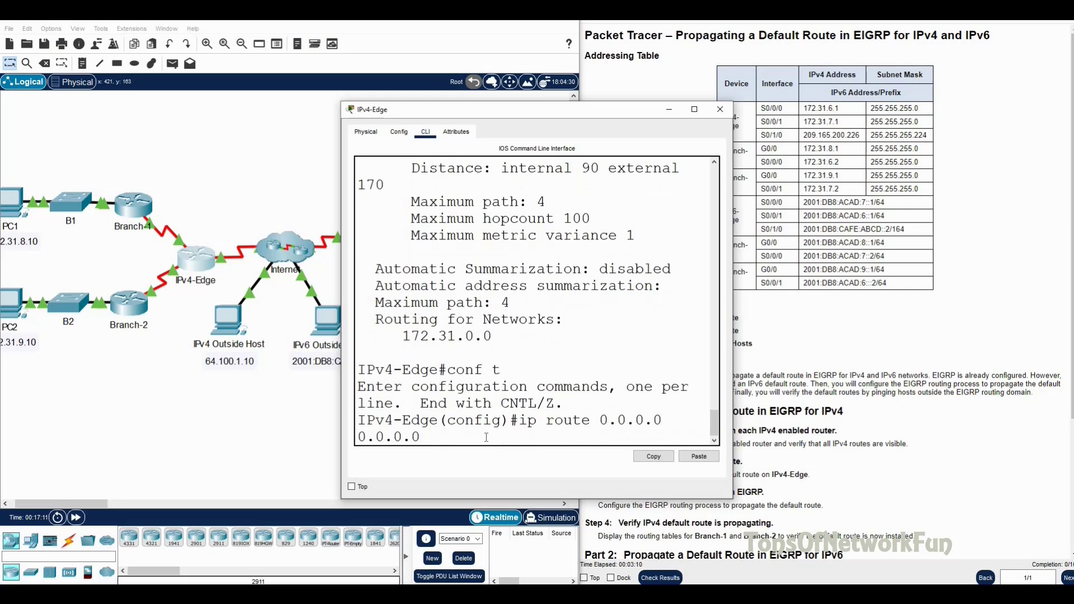
pyautogui.click(223, 262)
pyautogui.moveTo(223, 262)
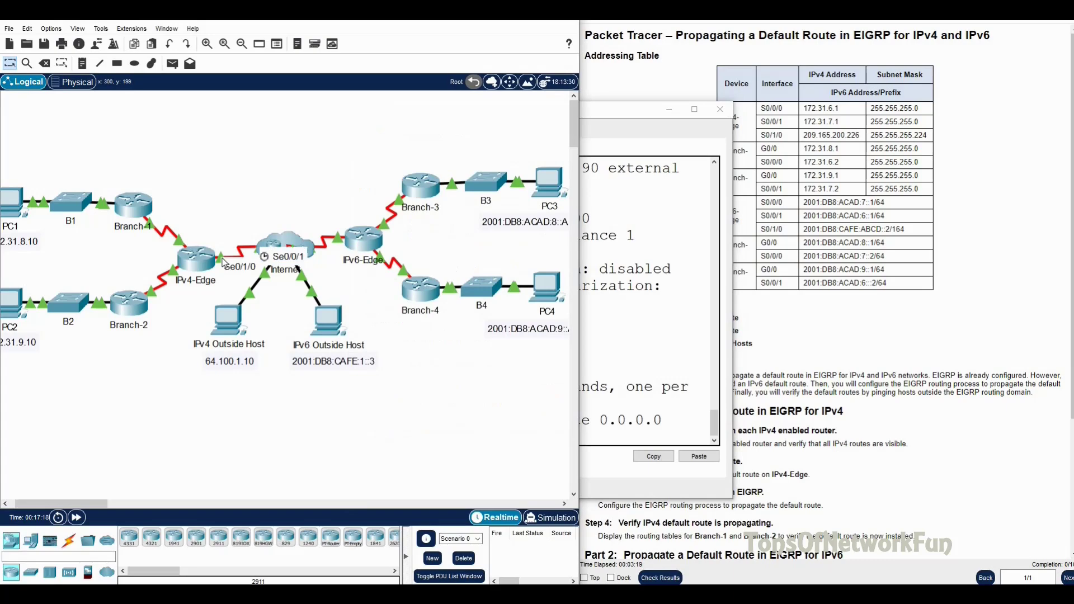
pyautogui.click(628, 305)
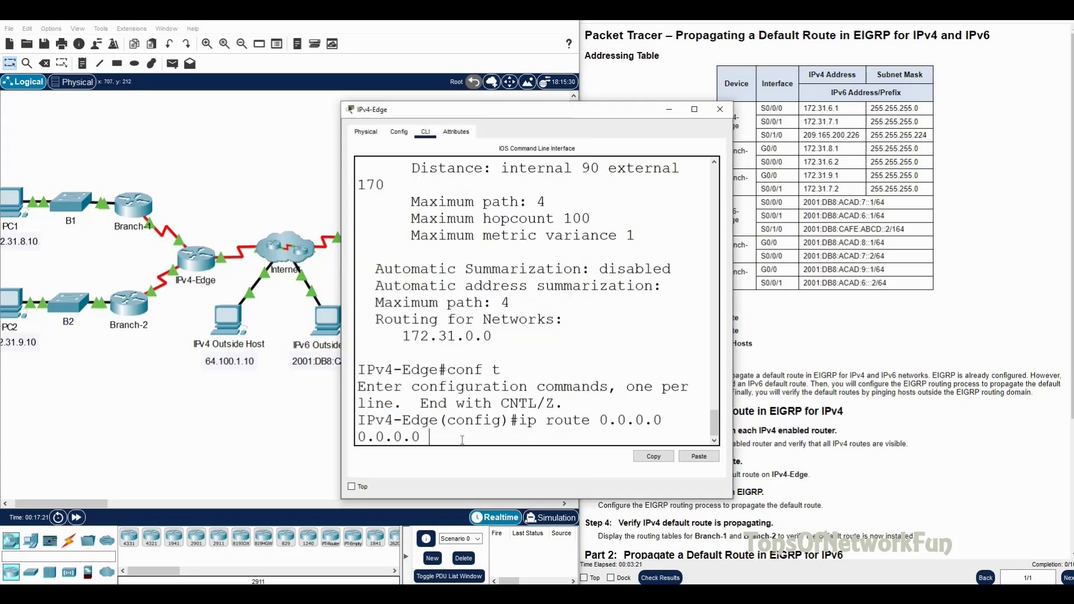
pyautogui.write('s0/1/0')
pyautogui.press('Return')
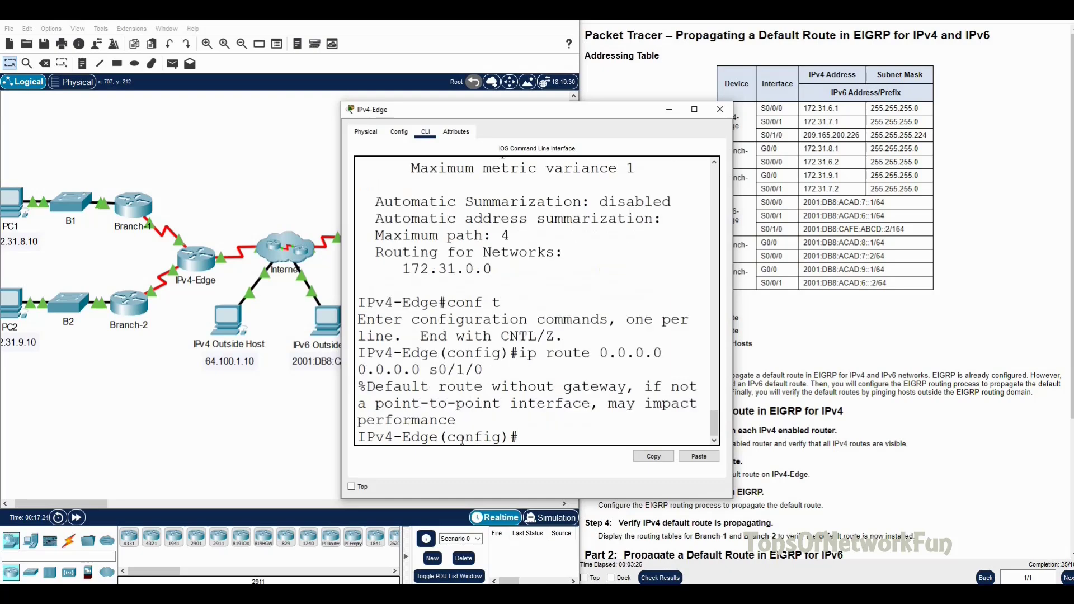
# Step: Propagate the default route from IPv4-Edge by adding redistribute static under router eigrp 1
pyautogui.click(870, 454)
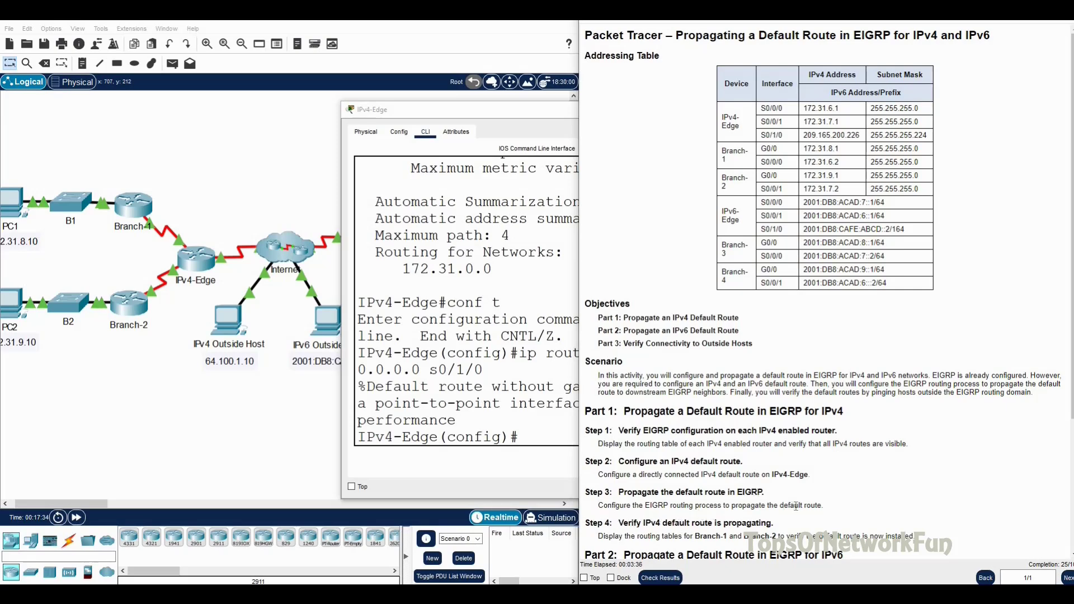
pyautogui.click(526, 440)
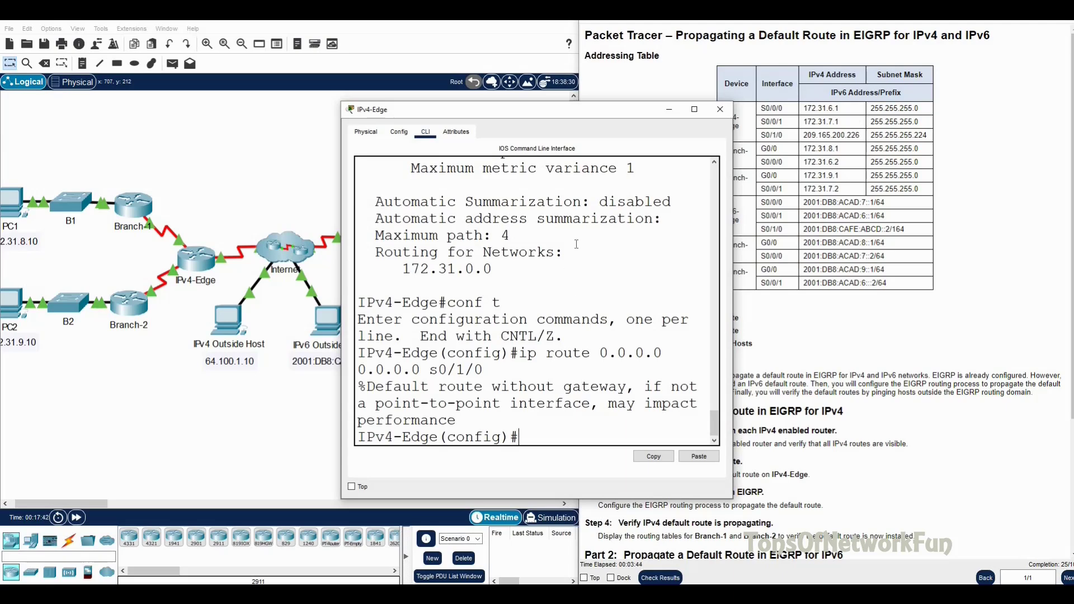
pyautogui.write('router e')
pyautogui.press('Tab')
pyautogui.write('1')
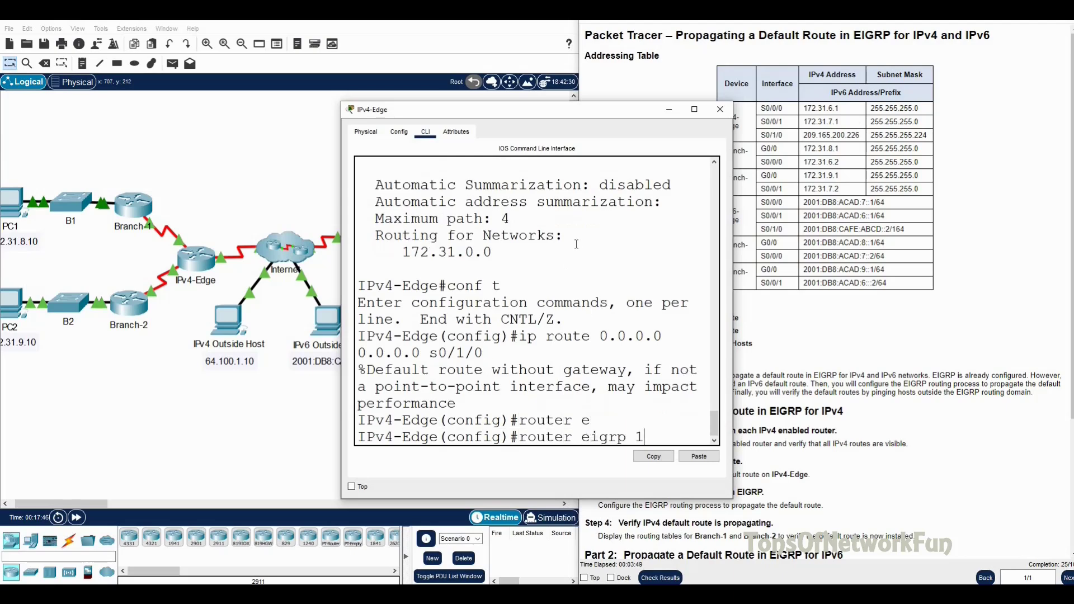
pyautogui.press('Return')
pyautogui.write('redistribute')
pyautogui.press('Tab')
pyautogui.write('s')
pyautogui.press('Tab')
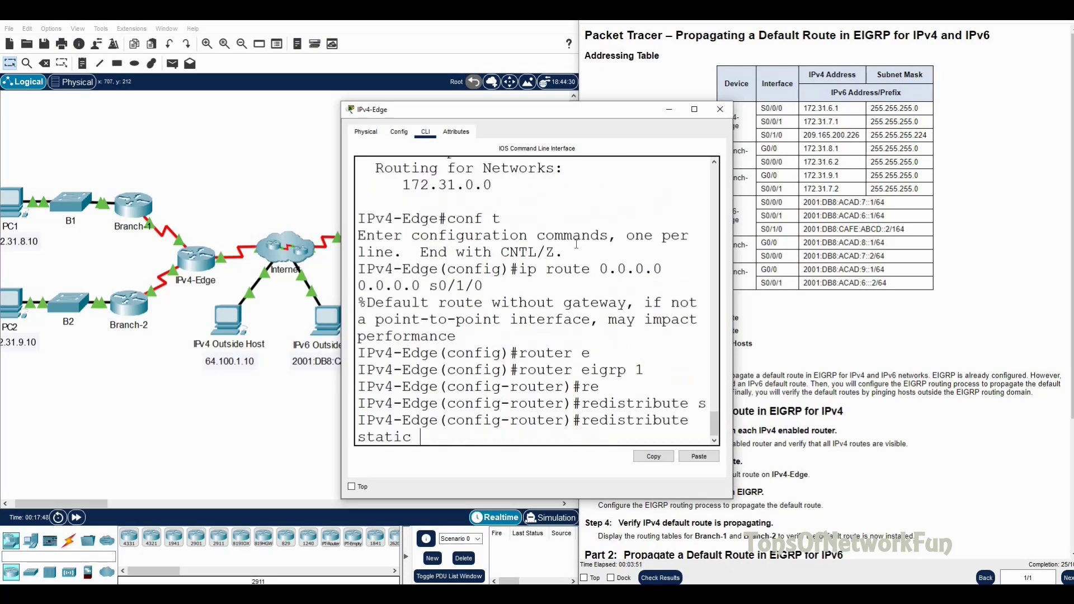
pyautogui.press('Return')
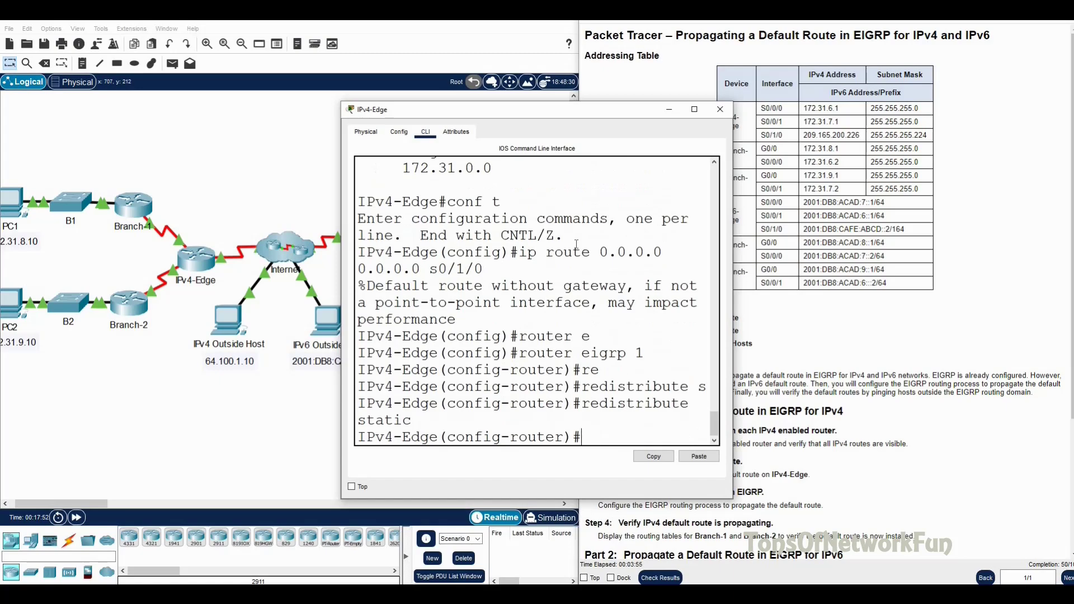
# Step: Open the command line of the Branch-1 router and enter privileged EXEC mode
pyautogui.click(939, 465)
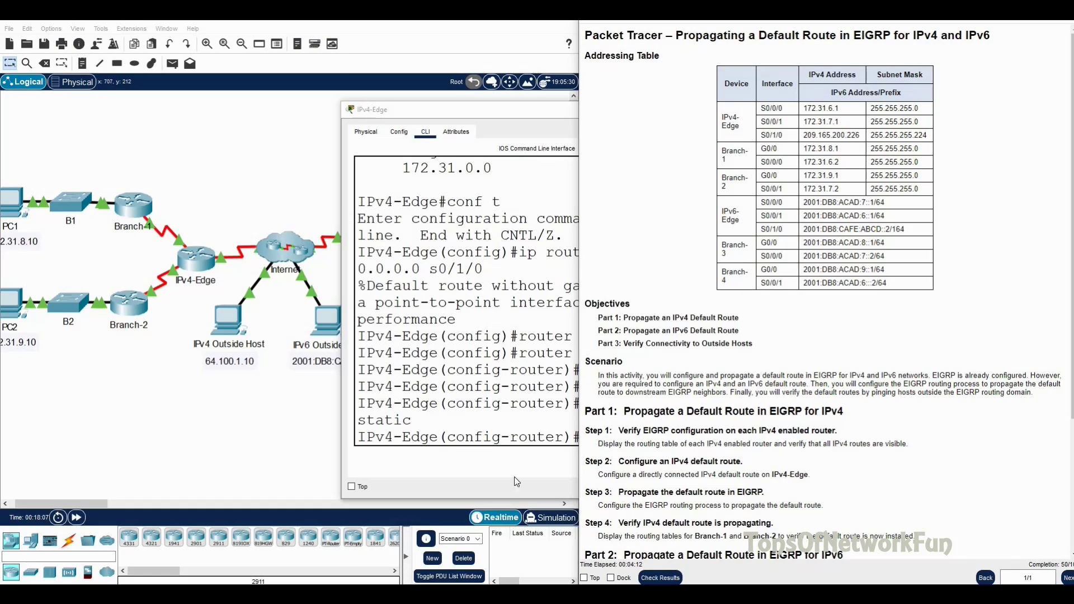
pyautogui.click(190, 385)
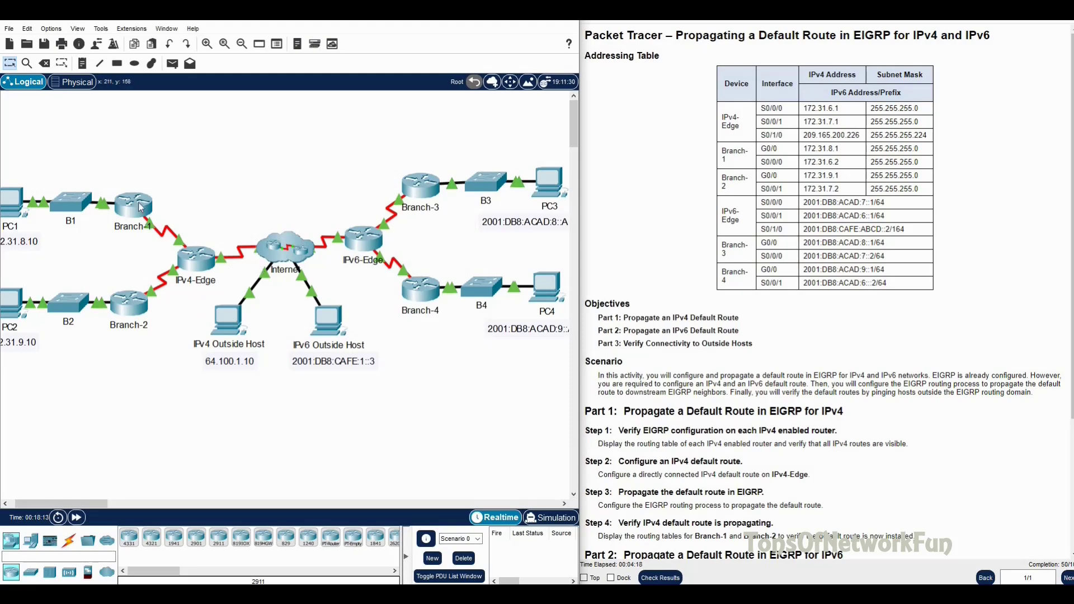
pyautogui.click(141, 207)
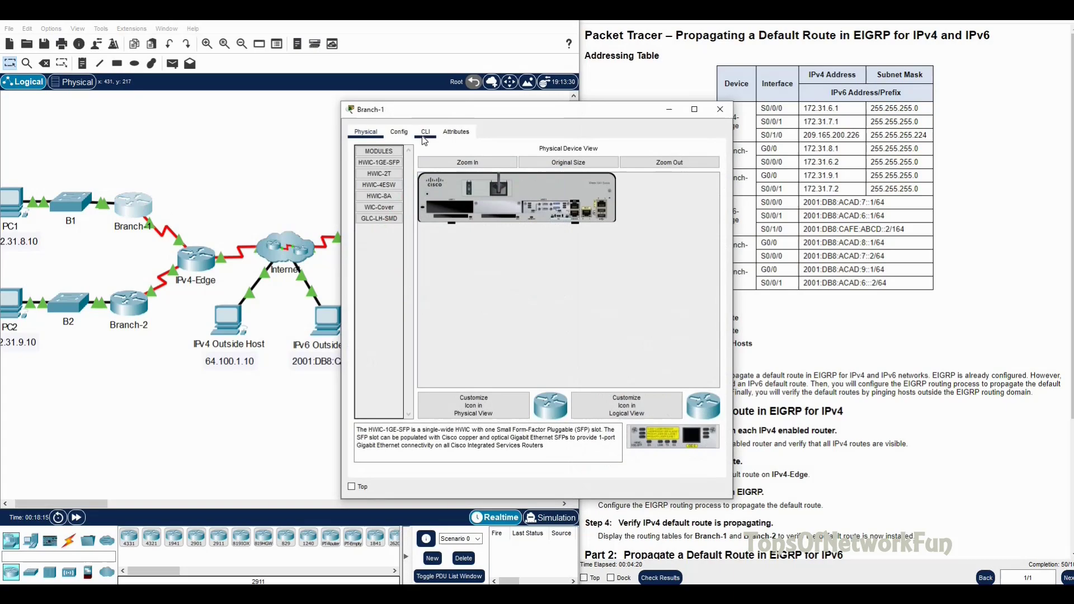
pyautogui.click(423, 134)
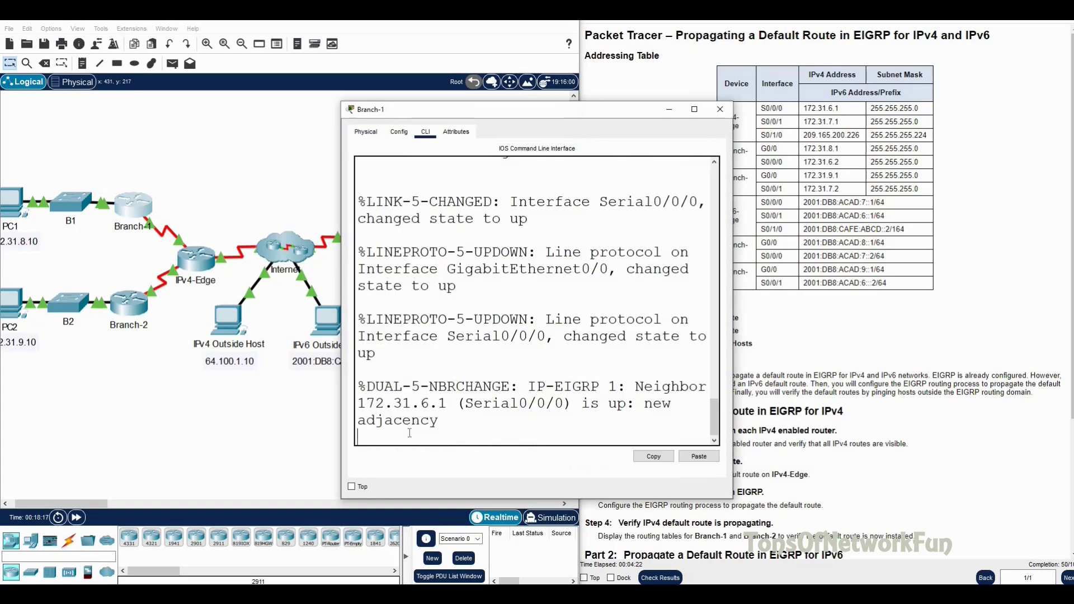
pyautogui.press('Return')
pyautogui.write('en')
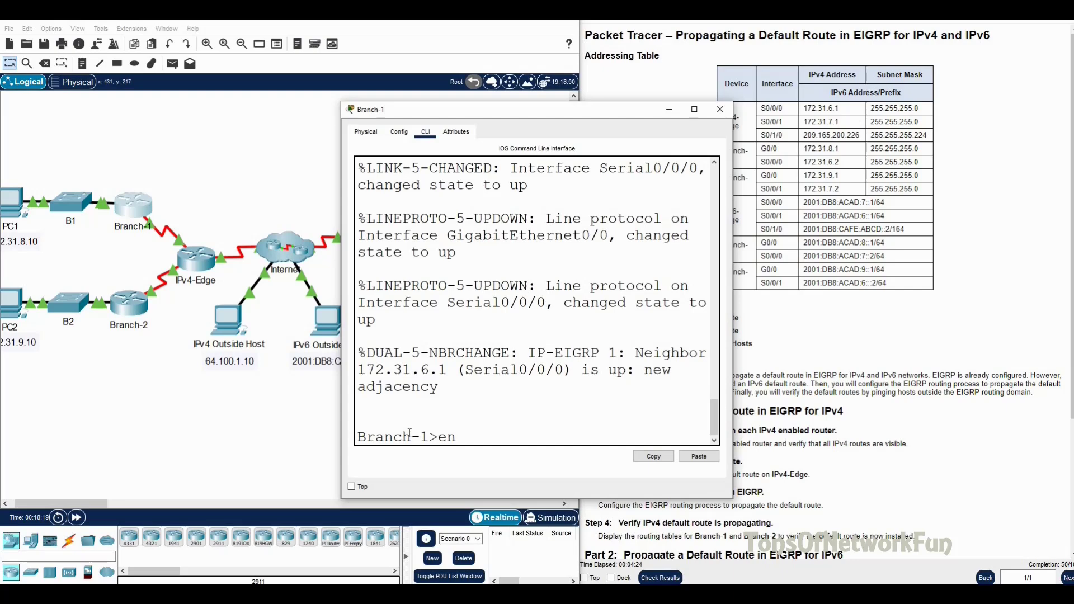
pyautogui.press('Return')
# Step: Display the EIGRP interfaces on Branch-1 with sh ip eigrp interfaces and review the output
pyautogui.write('sh ip')
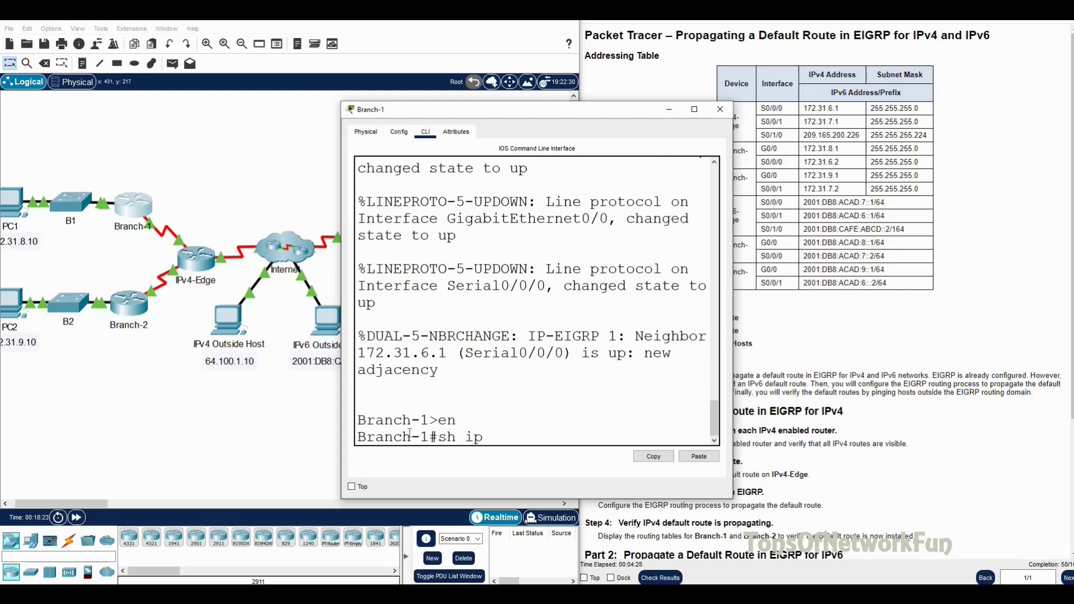
pyautogui.write(' ei')
pyautogui.press('Tab')
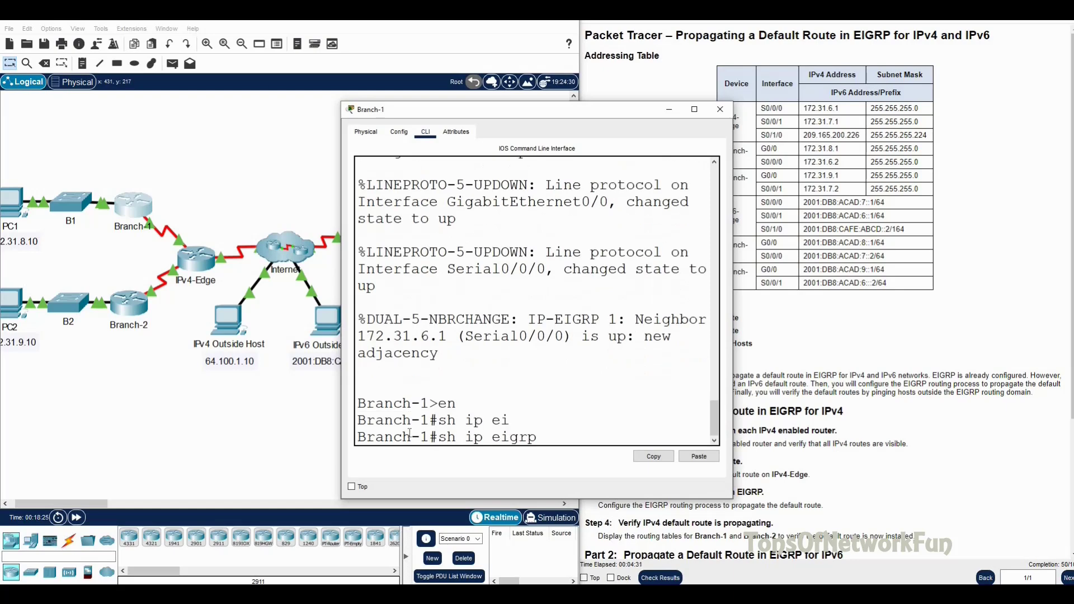
pyautogui.write('p')
pyautogui.press('Tab')
pyautogui.write('ro')
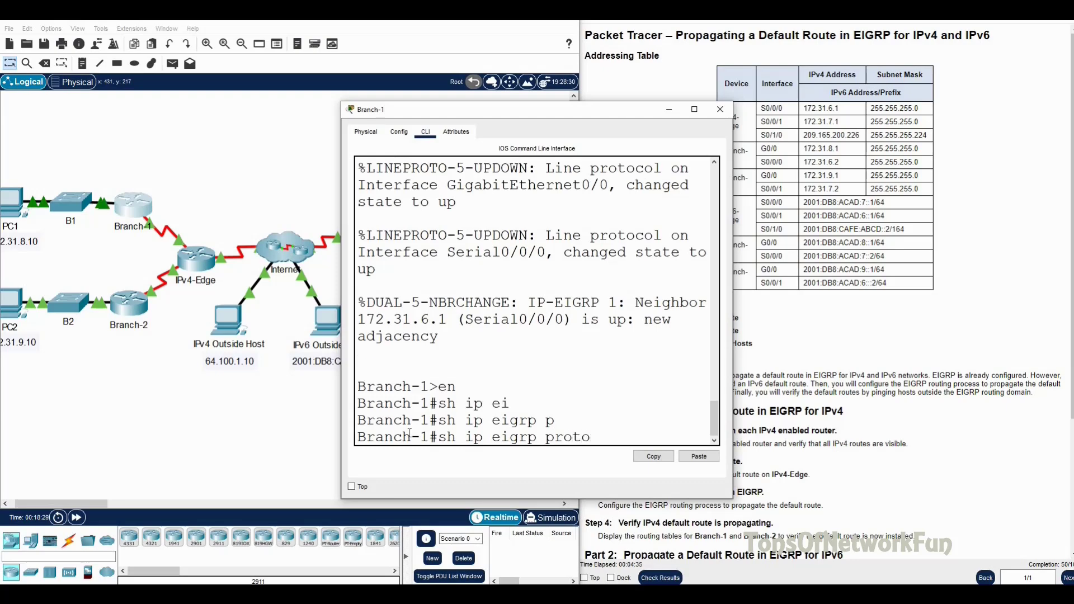
pyautogui.press('BackSpace')
pyautogui.press('BackSpace')
pyautogui.write('interfaces')
pyautogui.press('Return')
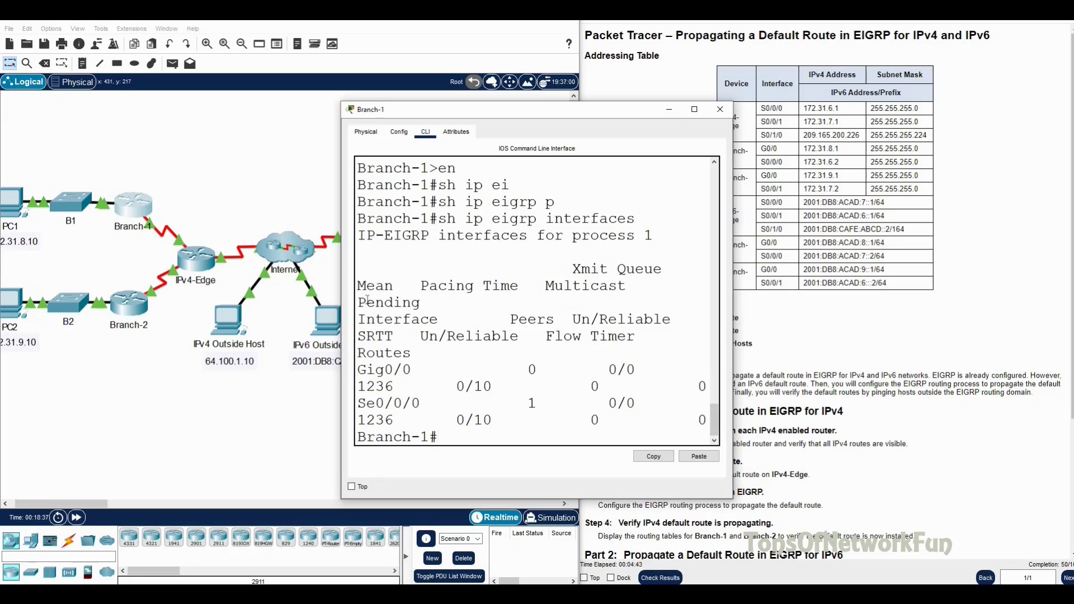
pyautogui.scroll(2, 364, 300)
pyautogui.scroll(-2, 364, 300)
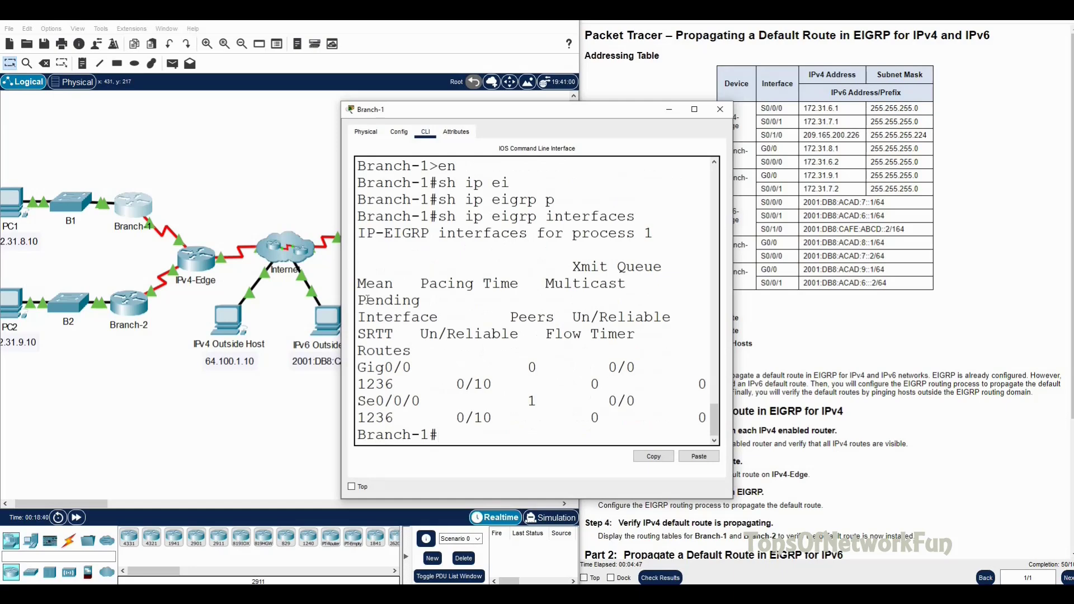
# Step: Display Branch-1's EIGRP routes with sh ip route eigrp and examine the 0.0.0.0/0 entry's route code and administrative distance
pyautogui.write('sh ip route er')
pyautogui.press('Tab')
pyautogui.press('BackSpace')
pyautogui.write('igrp')
pyautogui.press('Return')
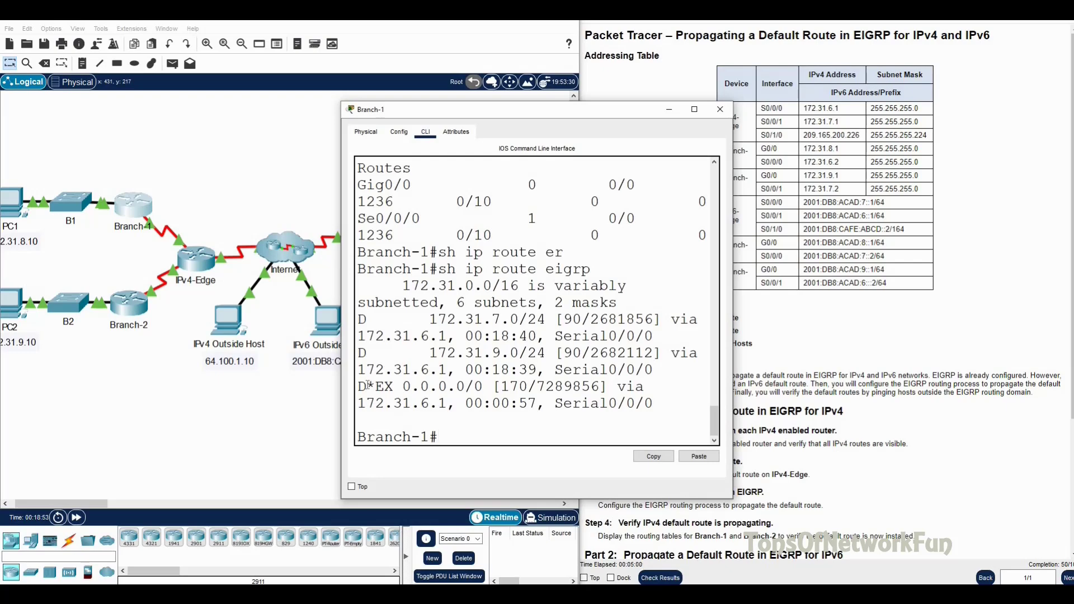
pyautogui.moveTo(394, 386); pyautogui.dragTo(367, 386)
pyautogui.moveTo(363, 389); pyautogui.dragTo(358, 387)
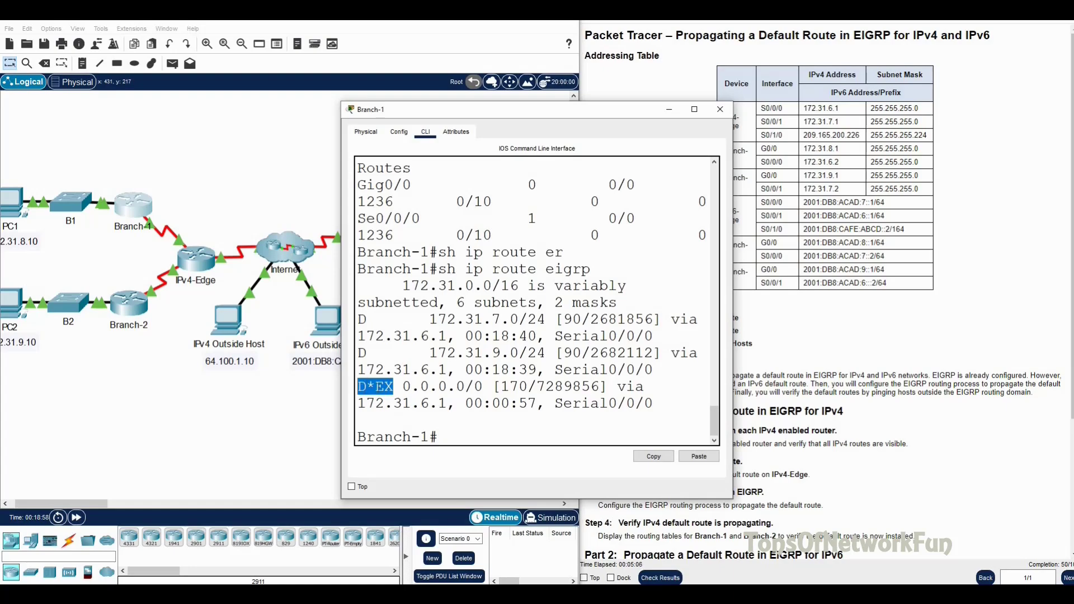
pyautogui.click(364, 388)
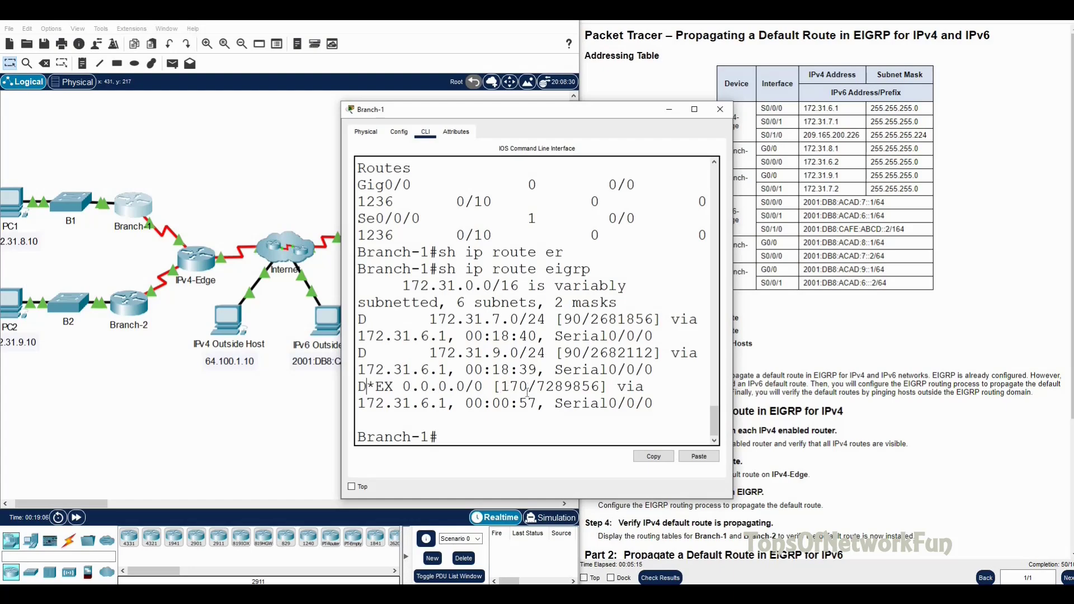
pyautogui.moveTo(528, 389); pyautogui.dragTo(501, 387)
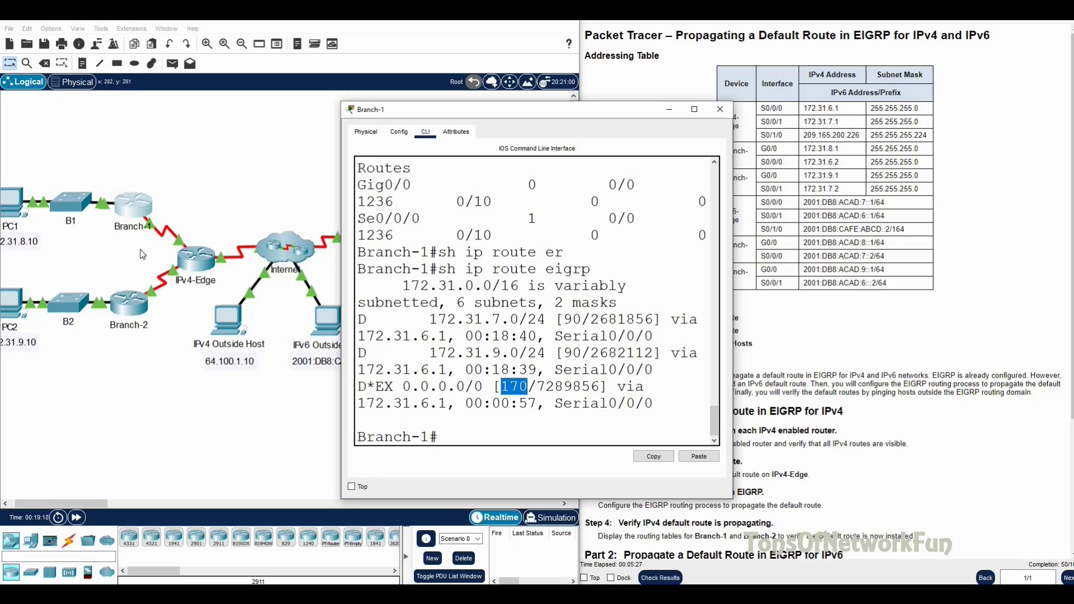
# Step: Open the command line of the Branch-2 router and enter privileged EXEC mode
pyautogui.click(141, 307)
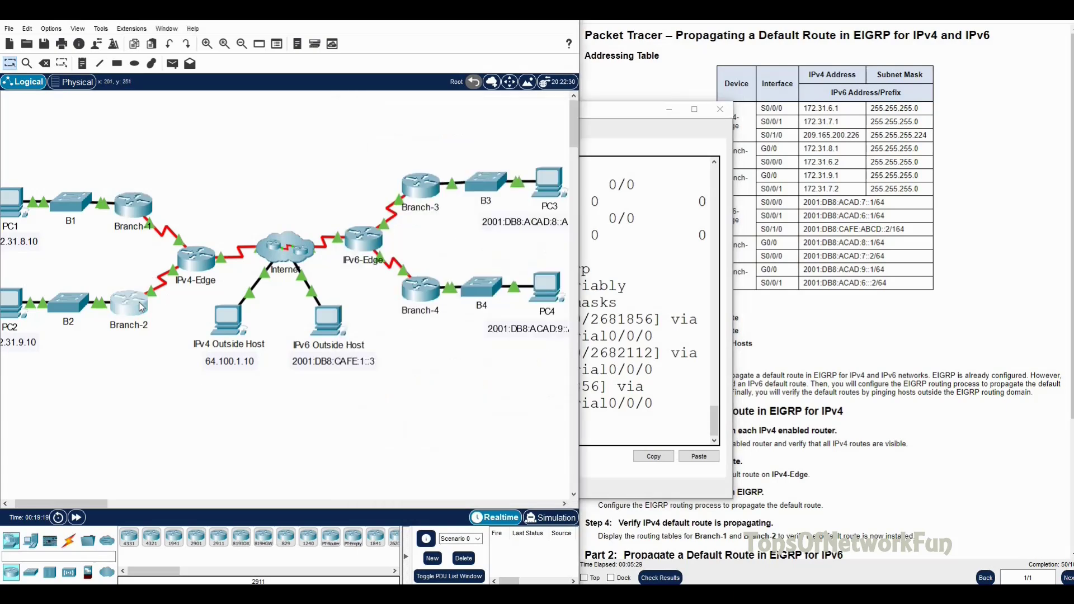
pyautogui.click(424, 133)
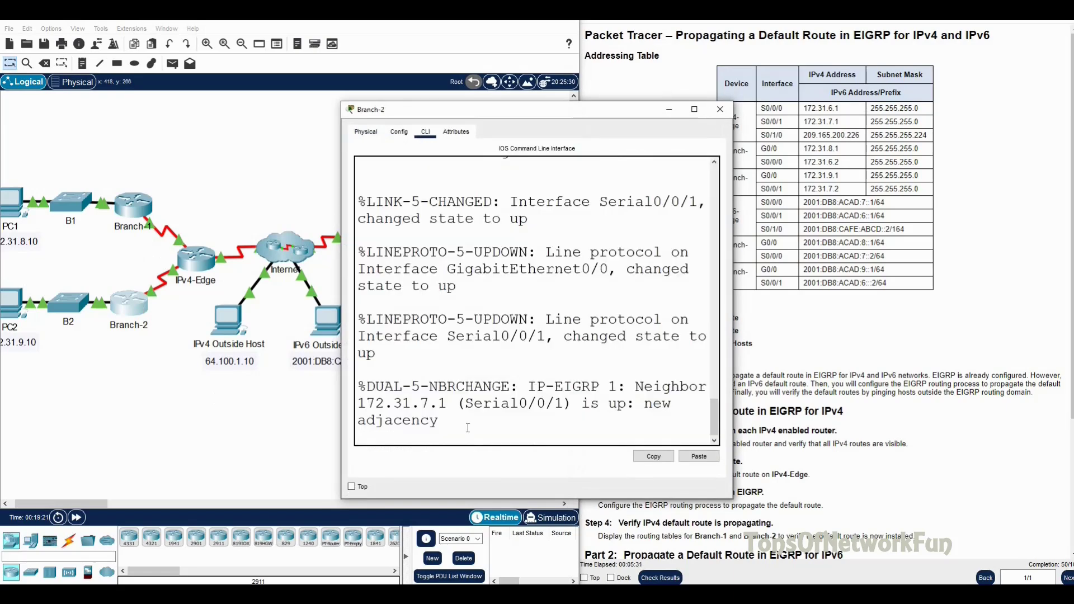
pyautogui.press('Return')
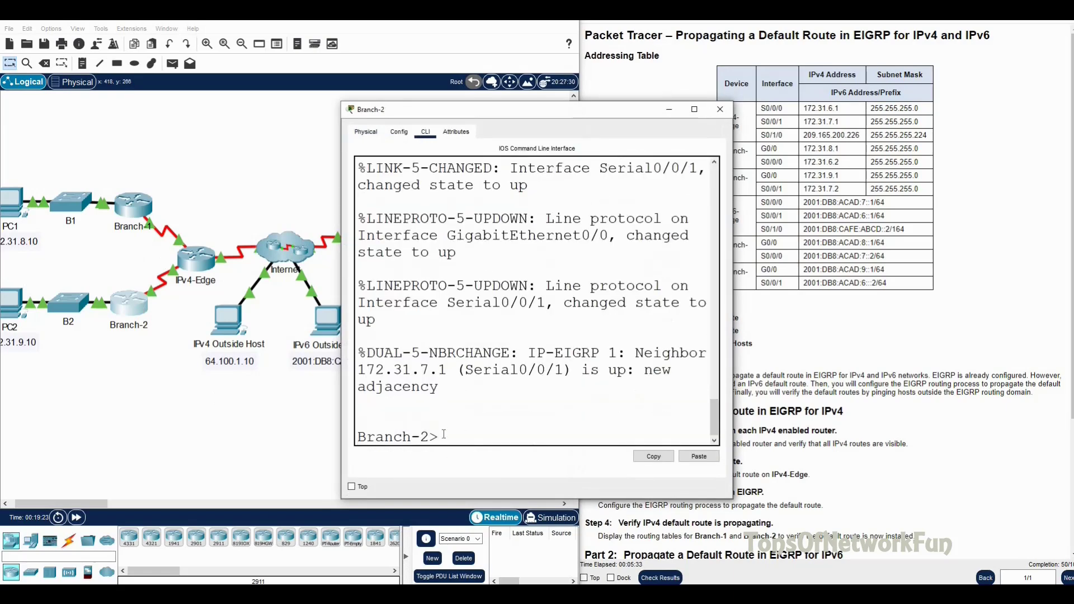
pyautogui.write('en')
pyautogui.press('Return')
# Step: Display Branch-2's EIGRP routes with sh ip route eigrp, examine the 0.0.0.0/0 entry's route code and next hop, and close the router window
pyautogui.write('sh ip eigrp')
pyautogui.press('Return')
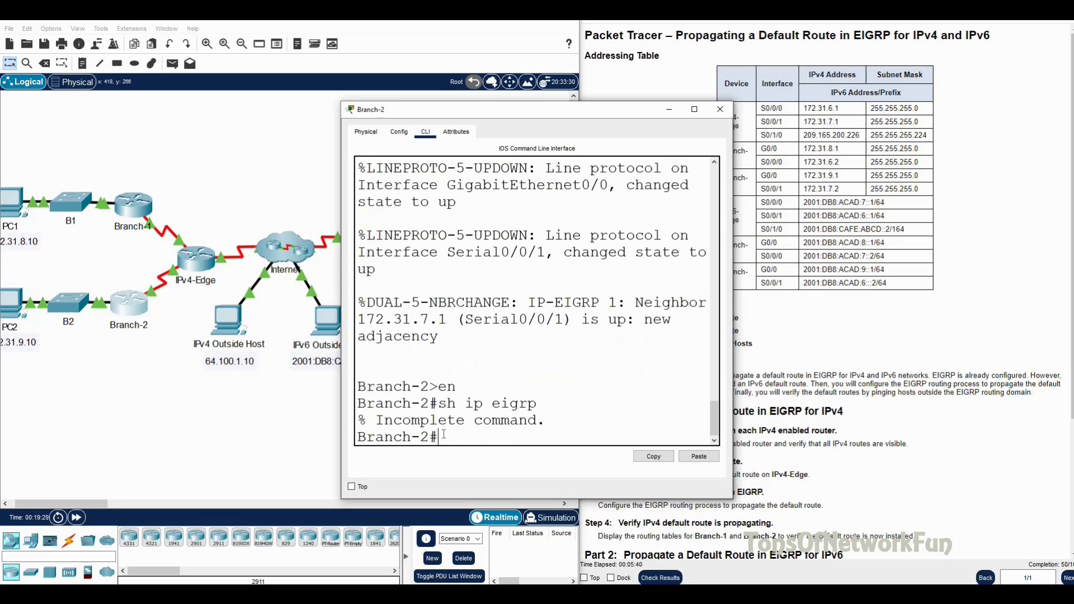
pyautogui.write('sh ip route eigrp')
pyautogui.press('Return')
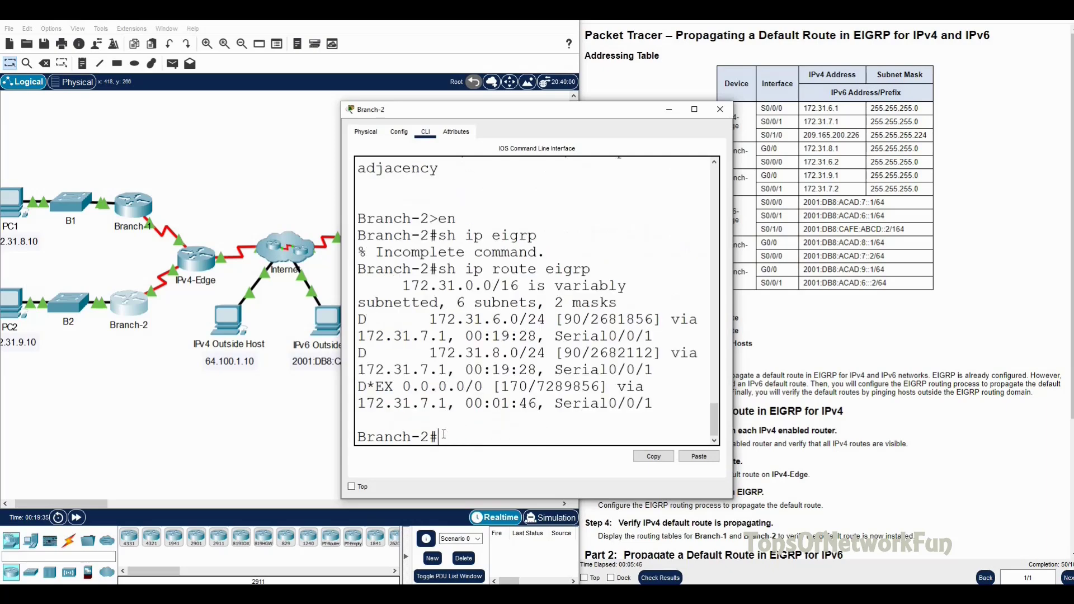
pyautogui.moveTo(395, 387); pyautogui.dragTo(353, 388)
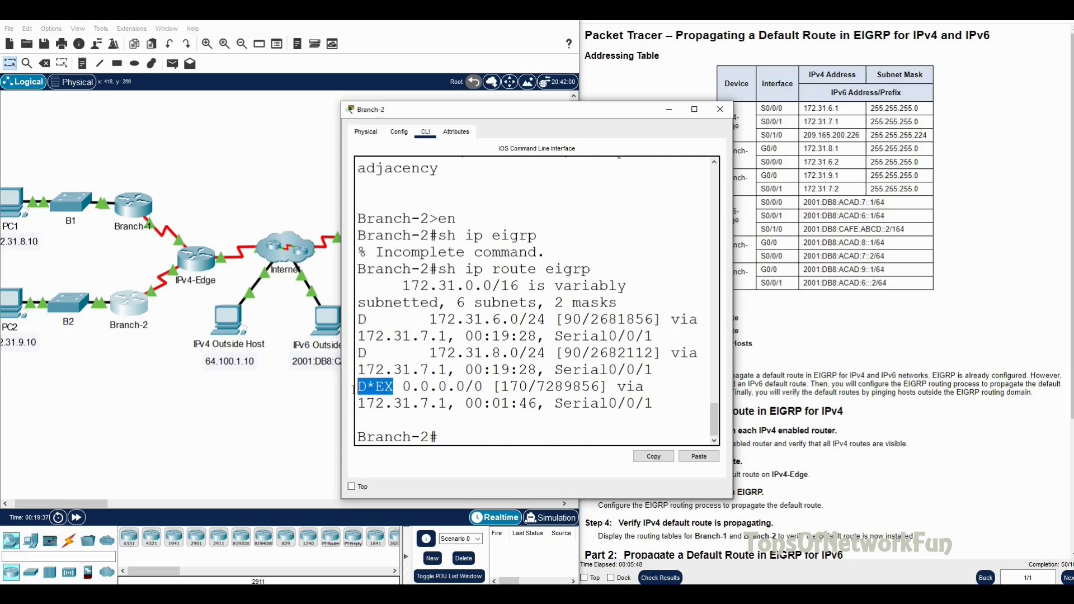
pyautogui.click(385, 386)
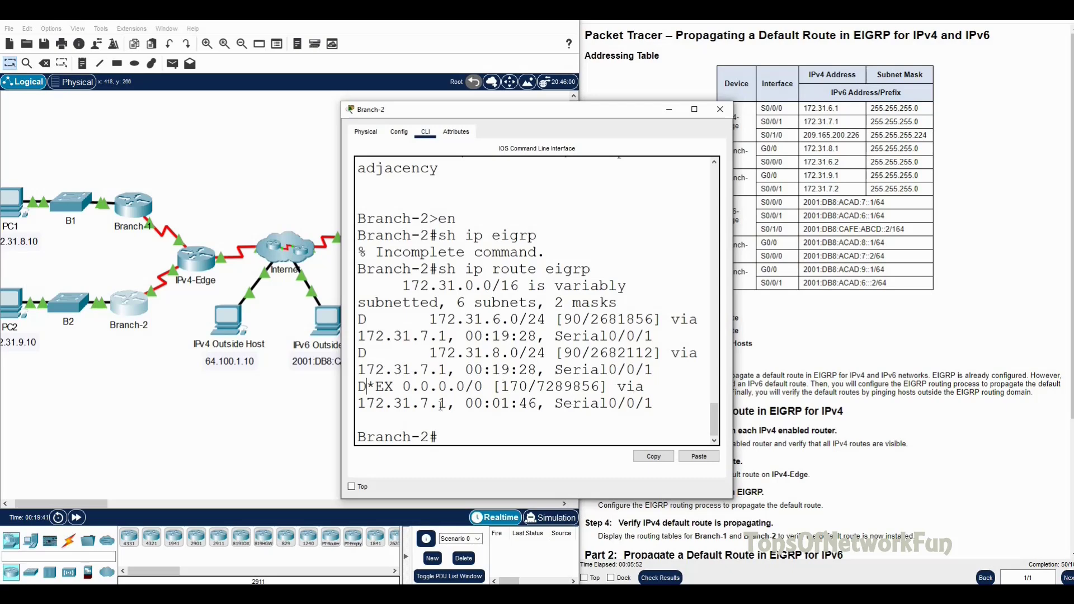
pyautogui.moveTo(448, 404); pyautogui.dragTo(367, 404)
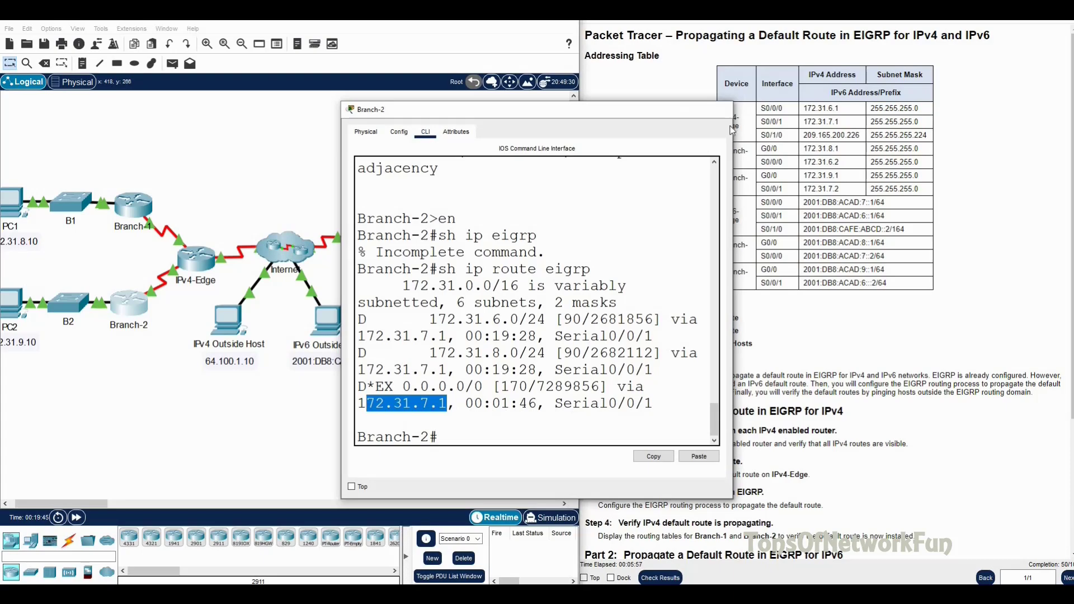
pyautogui.click(720, 110)
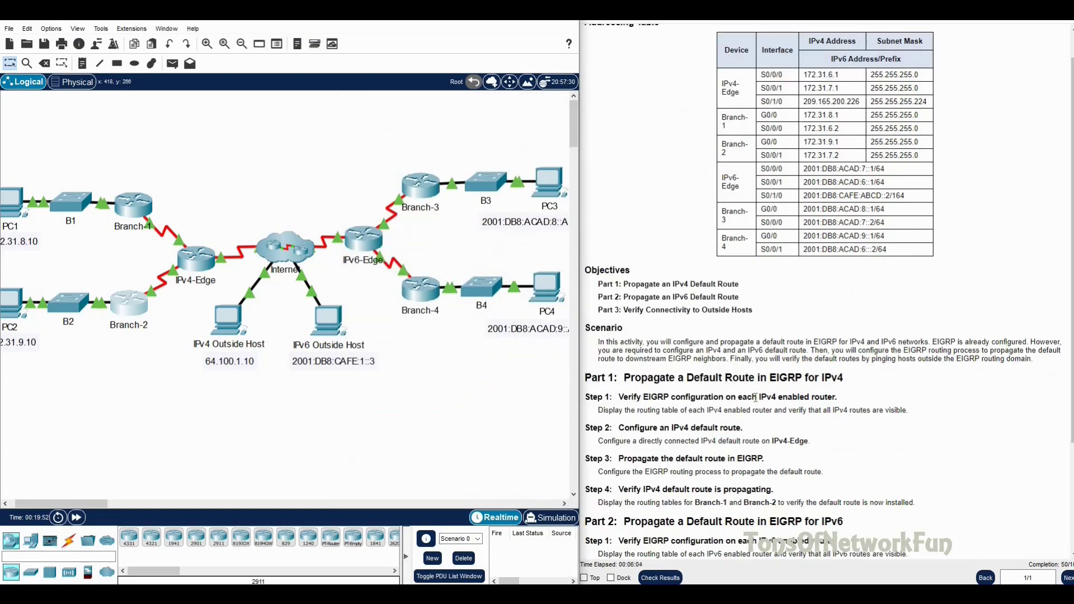
# Step: Read the Part 2 instructions, open the command line of the IPv6-Edge router and enter privileged EXEC mode
pyautogui.scroll(-1, 756, 397)
pyautogui.scroll(-1, 728, 436)
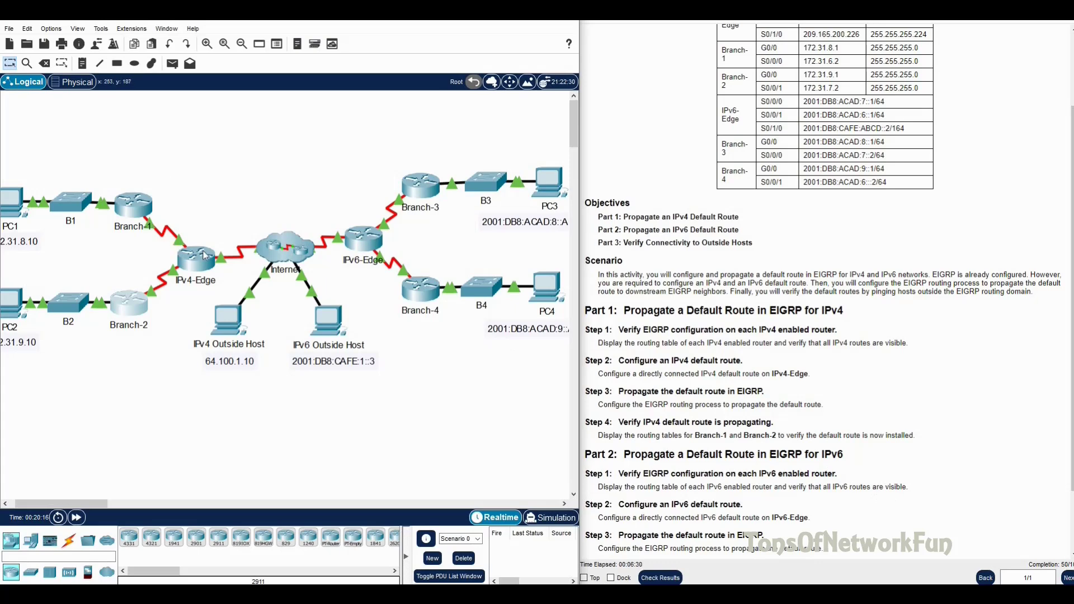
pyautogui.click(358, 250)
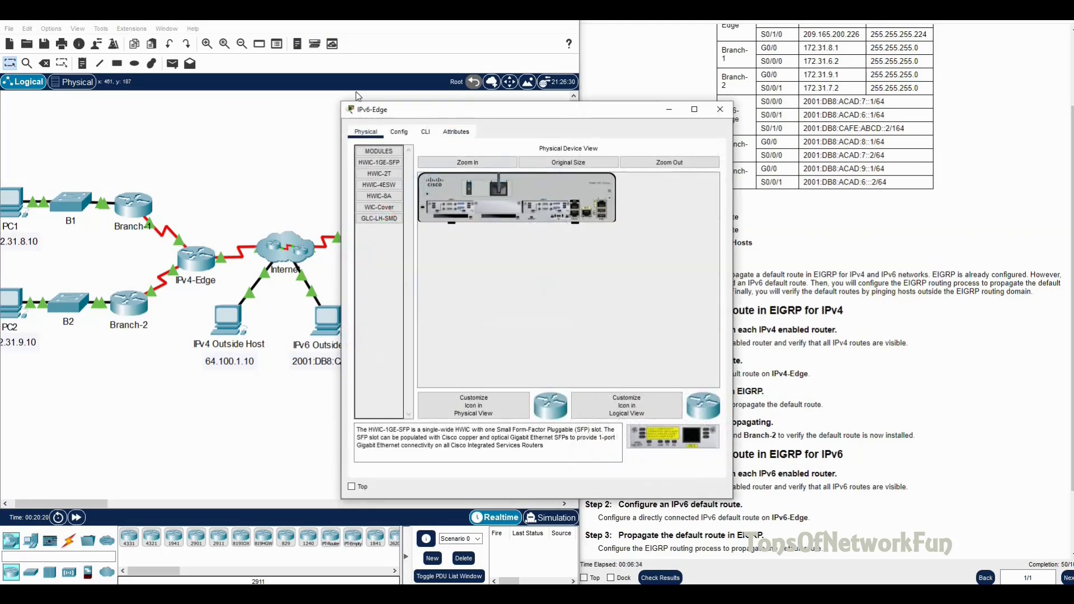
pyautogui.moveTo(378, 101); pyautogui.dragTo(273, 79)
pyautogui.click(320, 110)
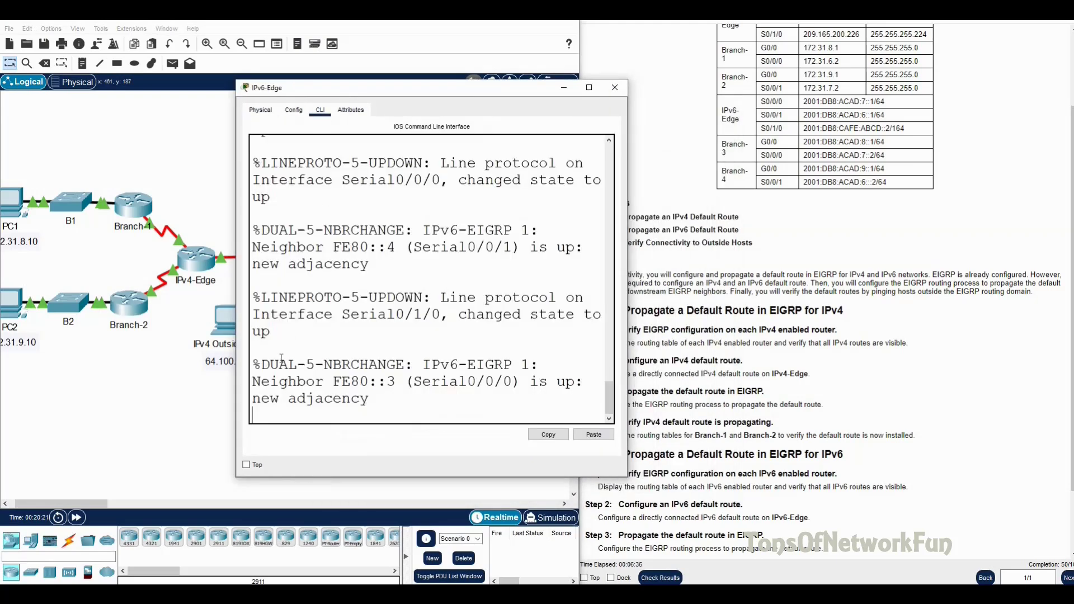
pyautogui.press('Return')
pyautogui.write('en')
pyautogui.press('Return')
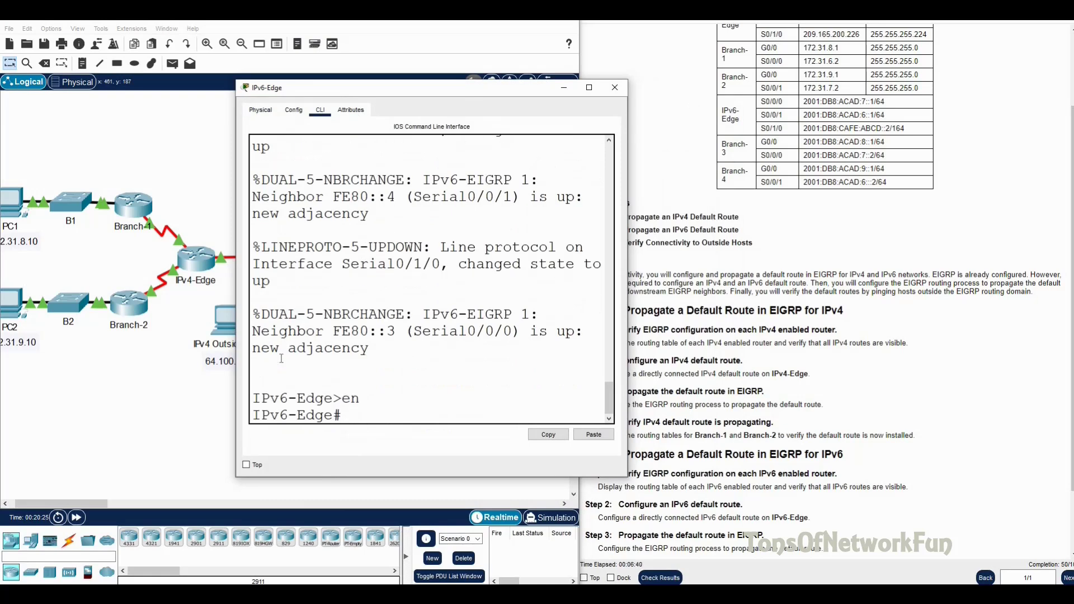
# Step: Display the IPv6 routing protocols on IPv6-Edge with sh ipv6 protocols and examine the EIGRP interfaces and redistribution entry
pyautogui.write('sh ip protocols')
pyautogui.press('Return')
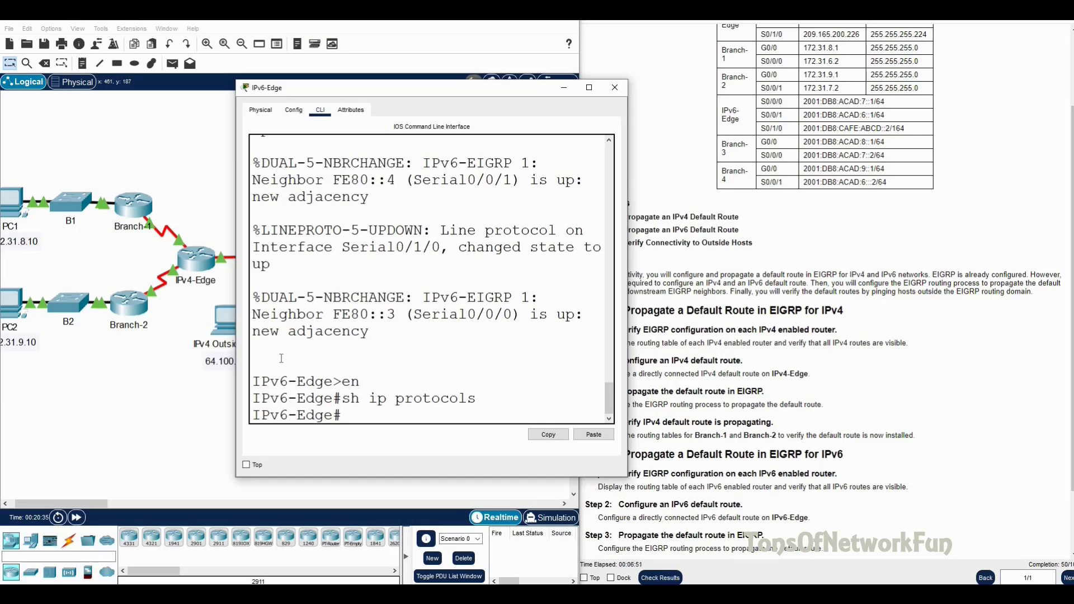
pyautogui.write('sh ipv6 protocols')
pyautogui.press('Return')
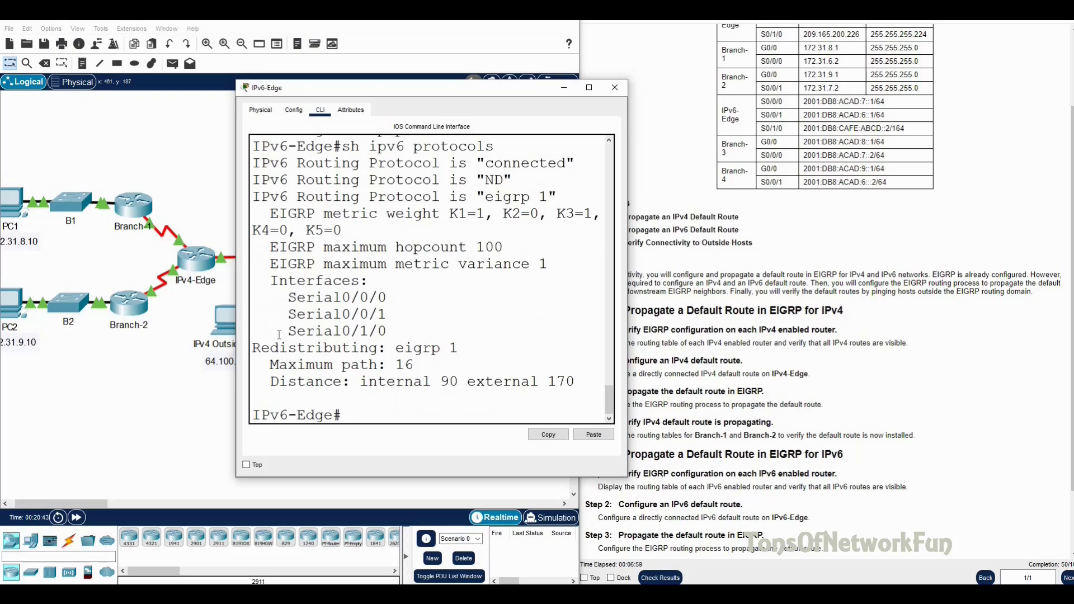
pyautogui.scroll(1, 361, 315)
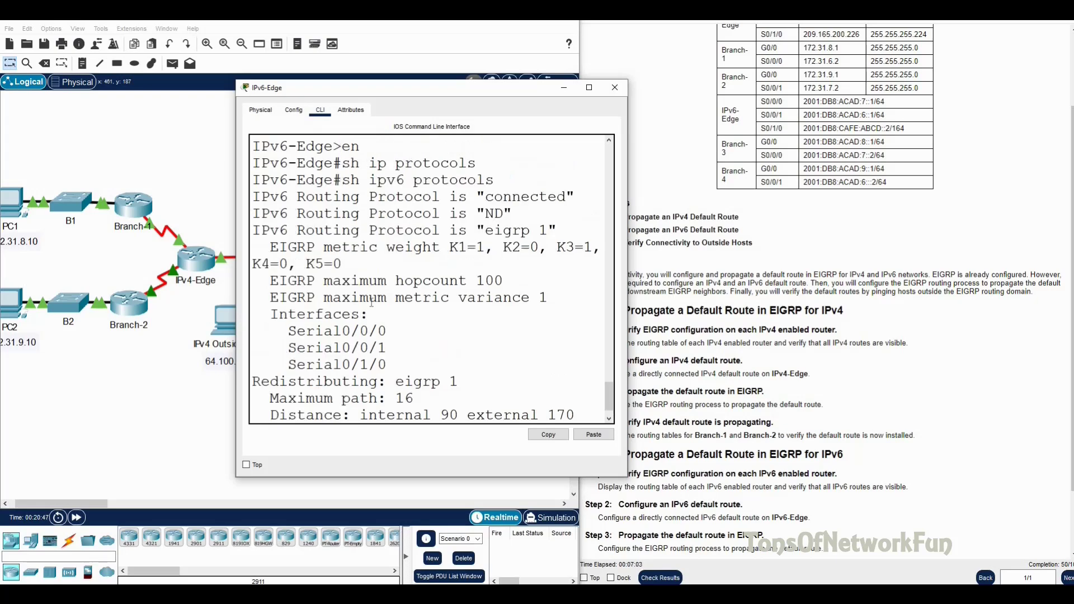
pyautogui.scroll(-1, 369, 305)
pyautogui.moveTo(458, 348); pyautogui.dragTo(395, 348)
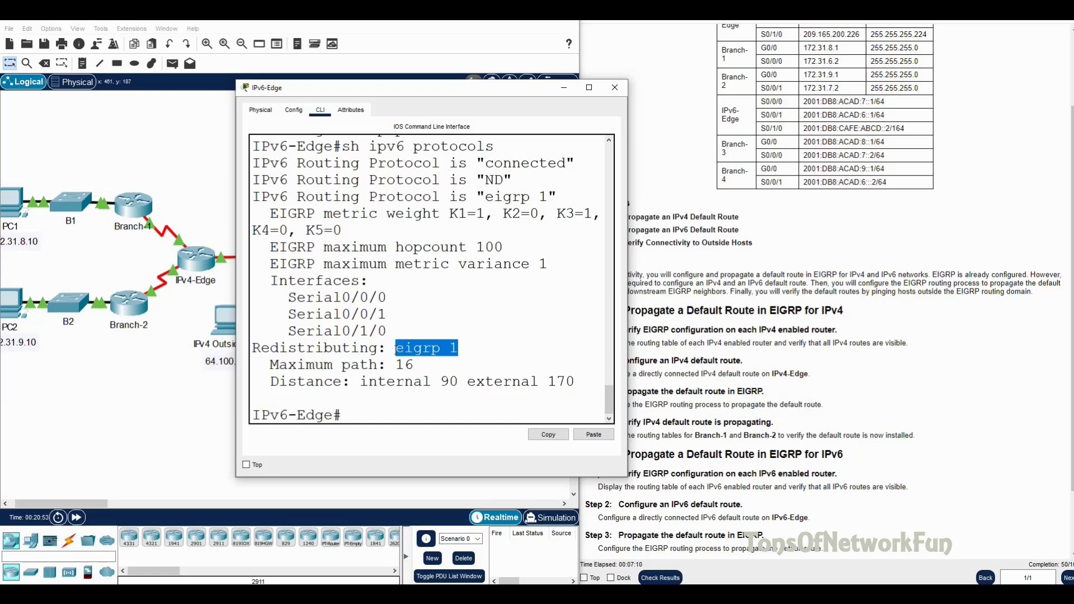
pyautogui.scroll(1, 398, 346)
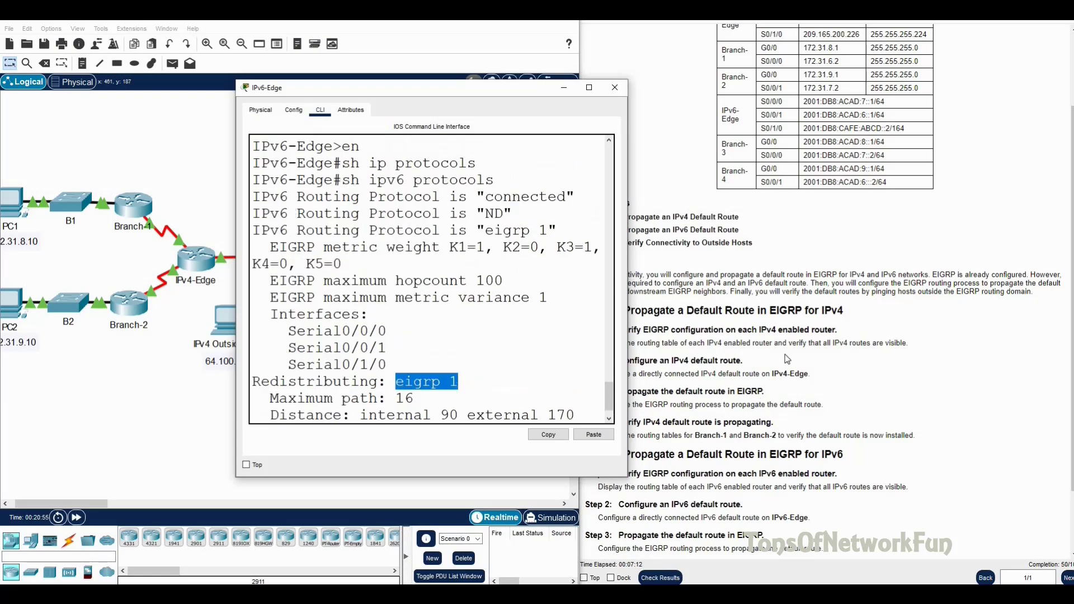
# Step: Review the instructions for configuring the IPv6 default route and enter global configuration mode on IPv6-Edge with conf t
pyautogui.scroll(-1, 787, 358)
pyautogui.scroll(-1, 541, 315)
pyautogui.scroll(2, 541, 315)
pyautogui.scroll(-1, 541, 316)
pyautogui.scroll(-1, 738, 386)
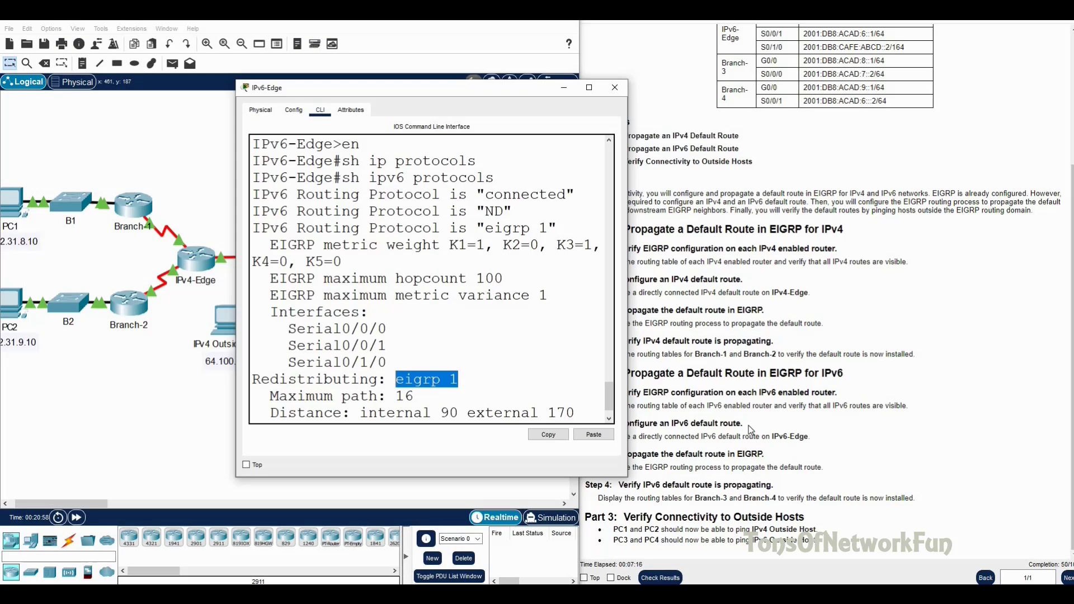
pyautogui.click(747, 425)
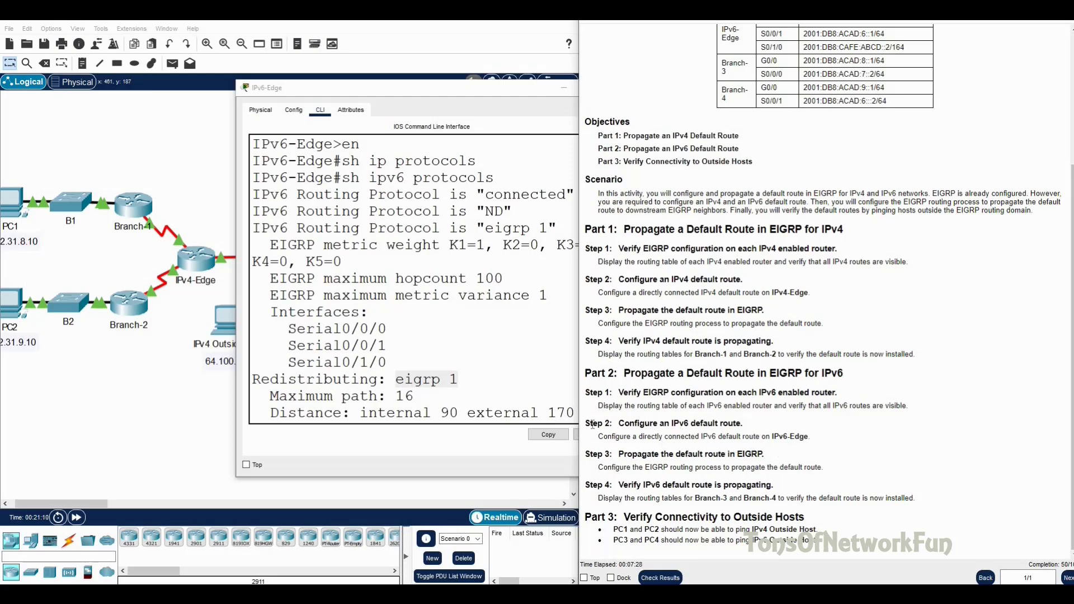
pyautogui.click(504, 413)
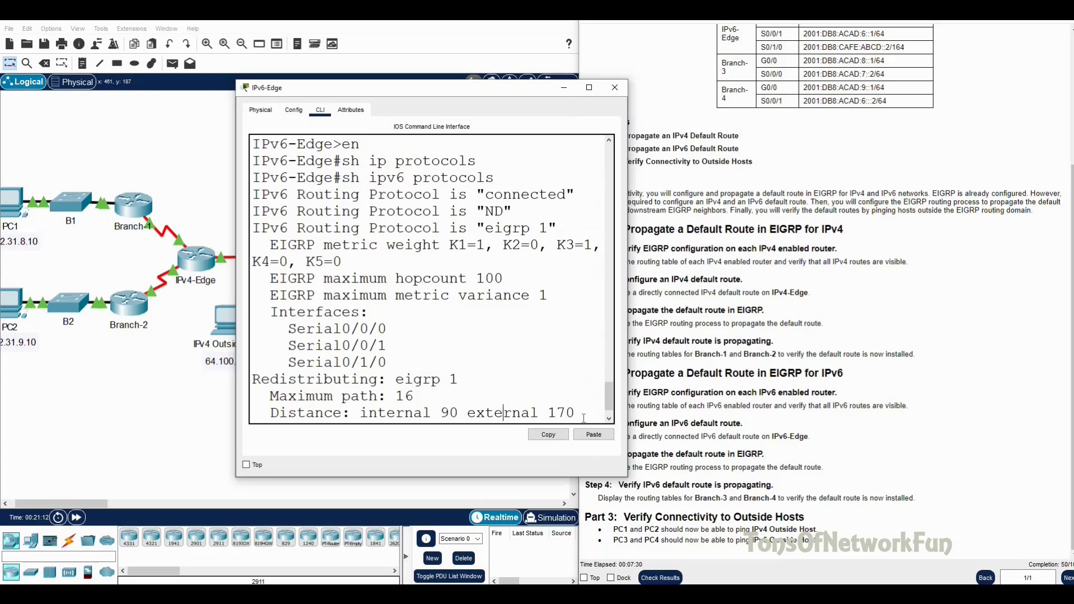
pyautogui.press('Return')
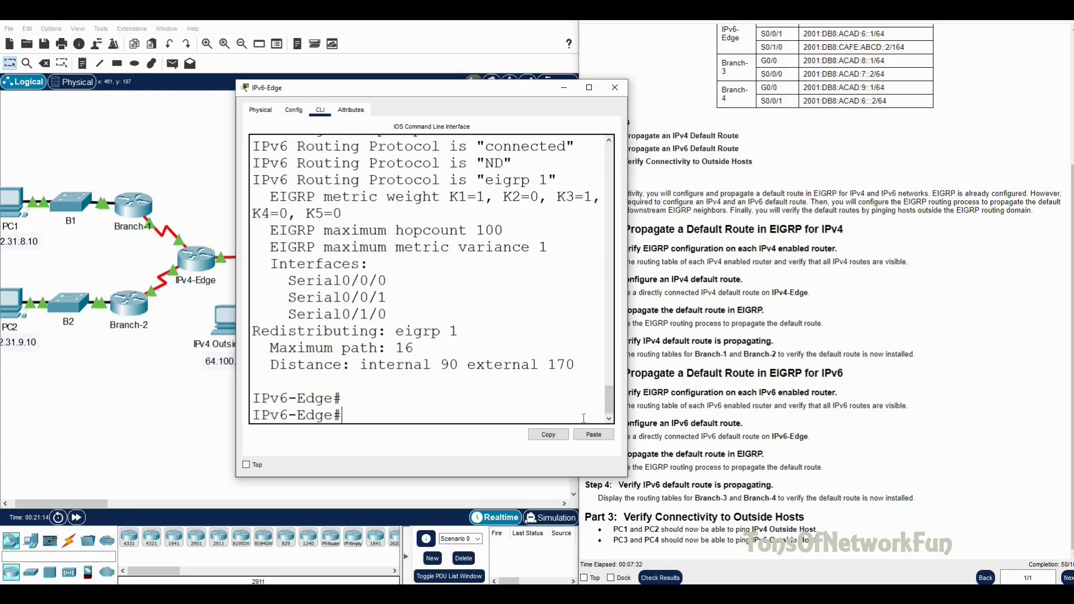
pyautogui.write('conf t')
pyautogui.press('Return')
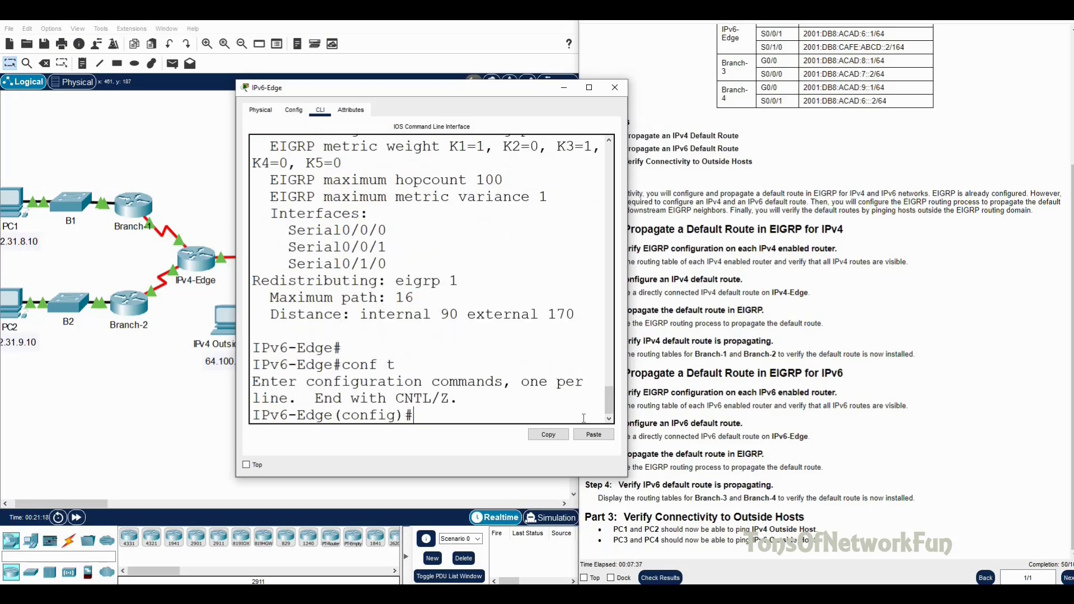
# Step: Configure a directly connected IPv6 default route on IPv6-Edge with ipv6 route ::/0 s0/1/0, checking the exit interface in the topology
pyautogui.write('ipv6 r')
pyautogui.press('Tab')
pyautogui.write('out')
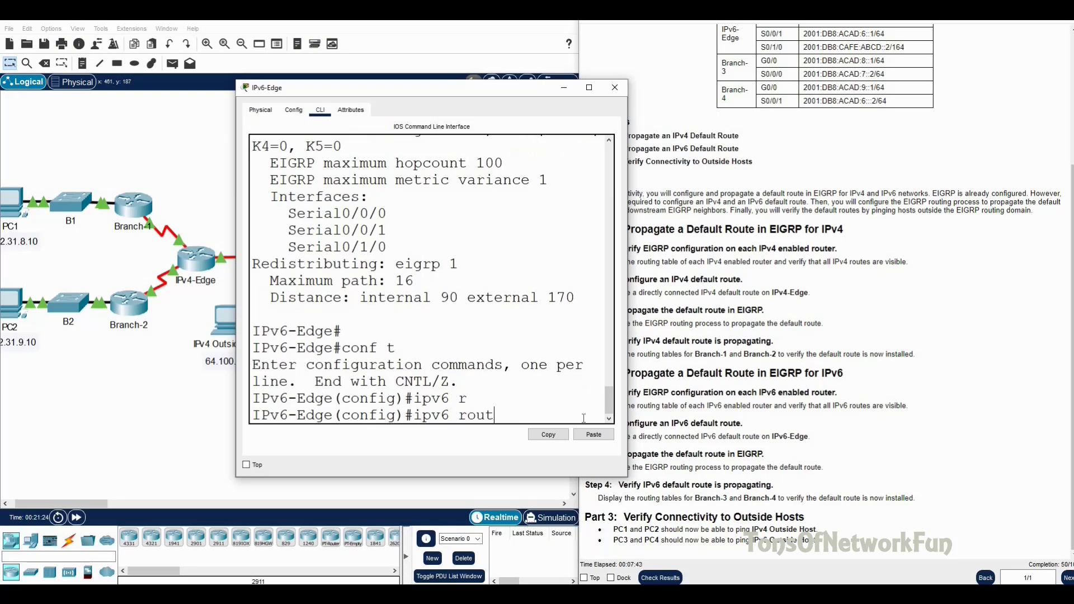
pyautogui.press('Tab')
pyautogui.write('e')
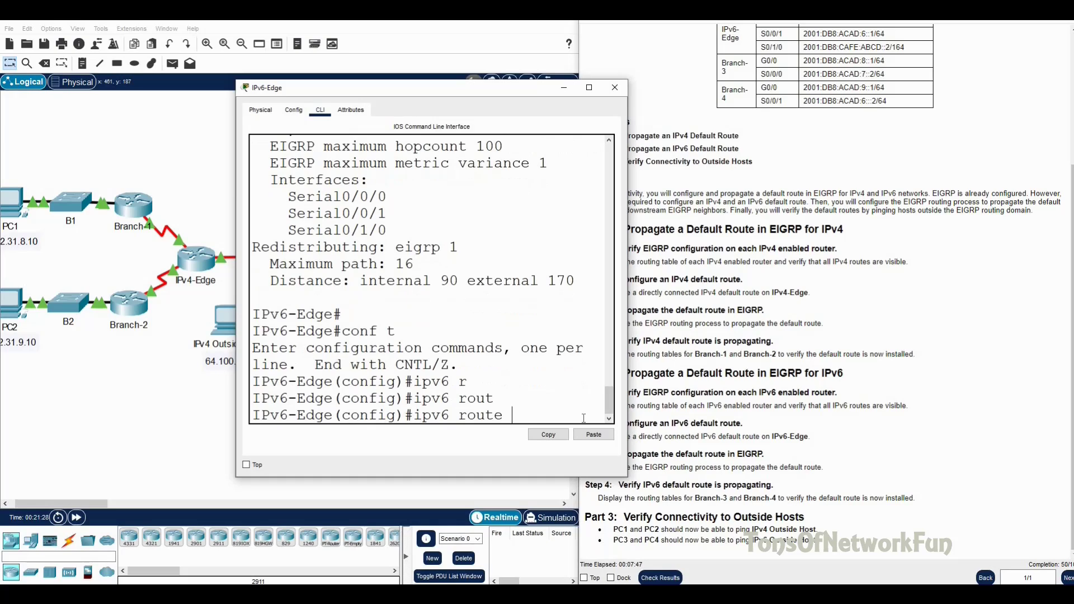
pyautogui.write(' ::/0')
pyautogui.moveTo(367, 93); pyautogui.dragTo(655, 116)
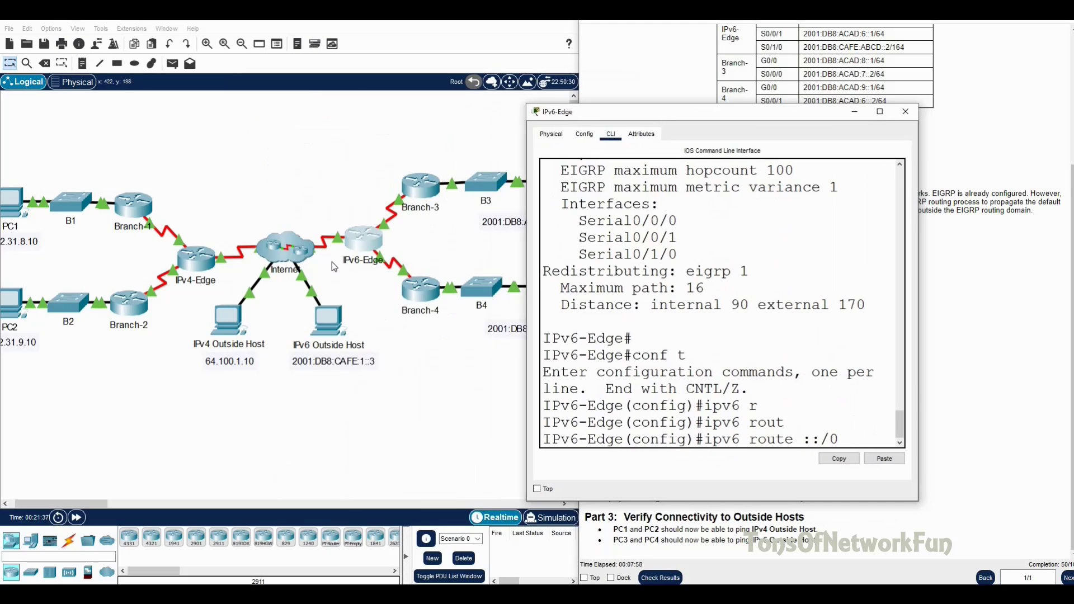
pyautogui.click(342, 243)
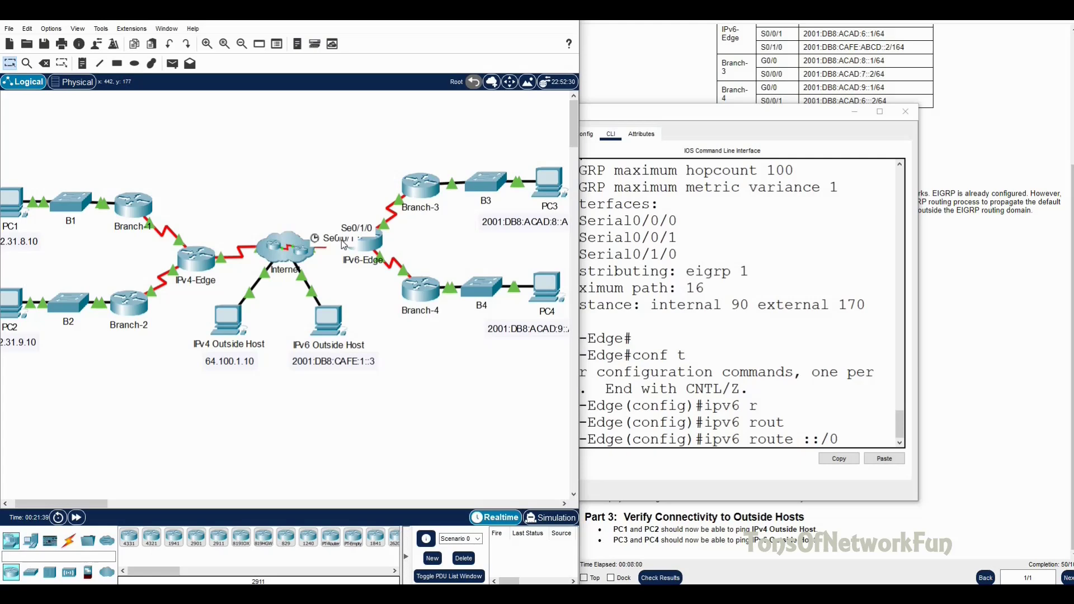
pyautogui.click(856, 445)
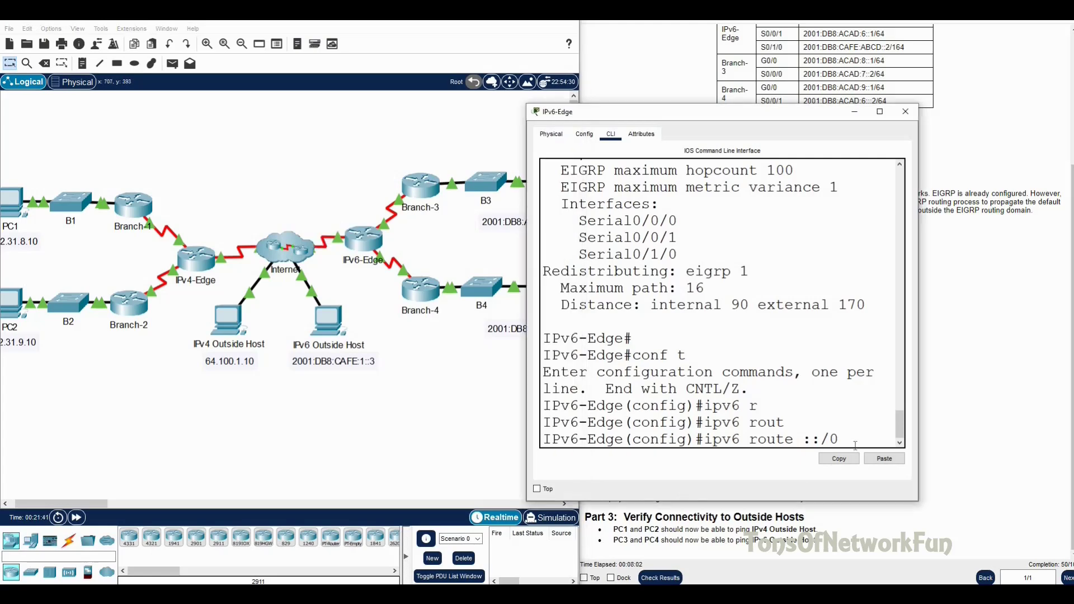
pyautogui.write('s0/1/0')
pyautogui.press('Return')
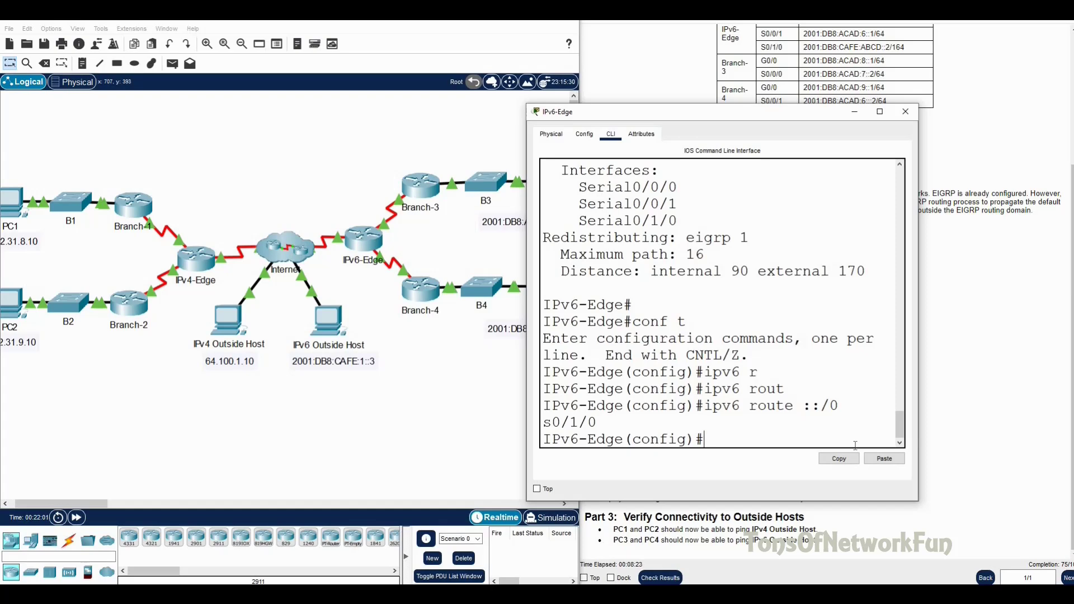
# Step: Add redistribute static under router eigrp 1 on IPv6-Edge
pyautogui.write('router')
pyautogui.press('BackSpace')
pyautogui.press('BackSpace')
pyautogui.press('BackSpace')
pyautogui.press('BackSpace')
pyautogui.press('BackSpace')
pyautogui.press('BackSpace')
pyautogui.write('router ei')
pyautogui.press('Tab')
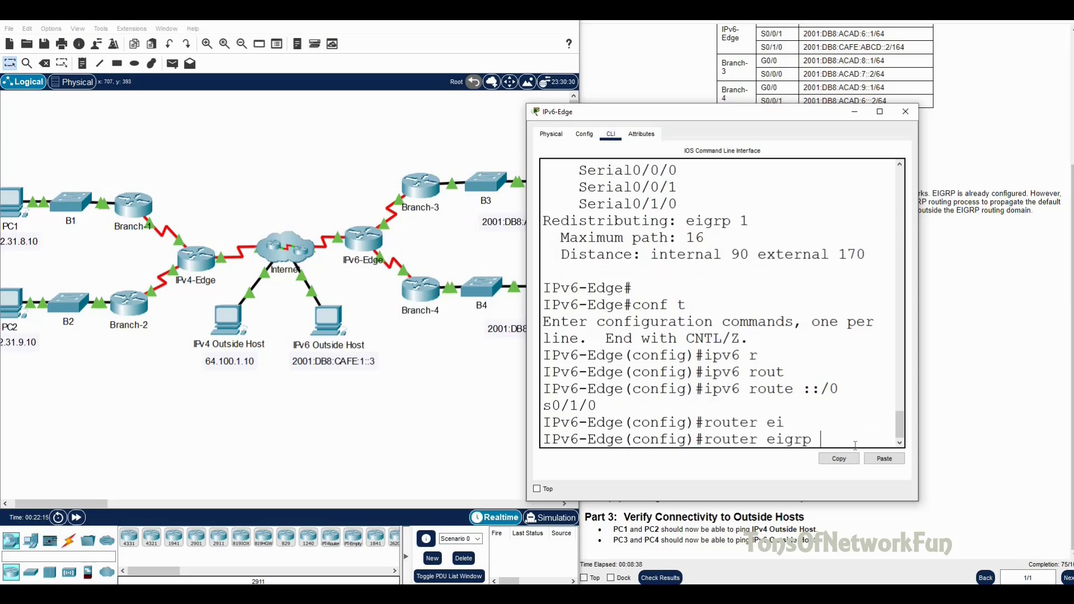
pyautogui.write('1')
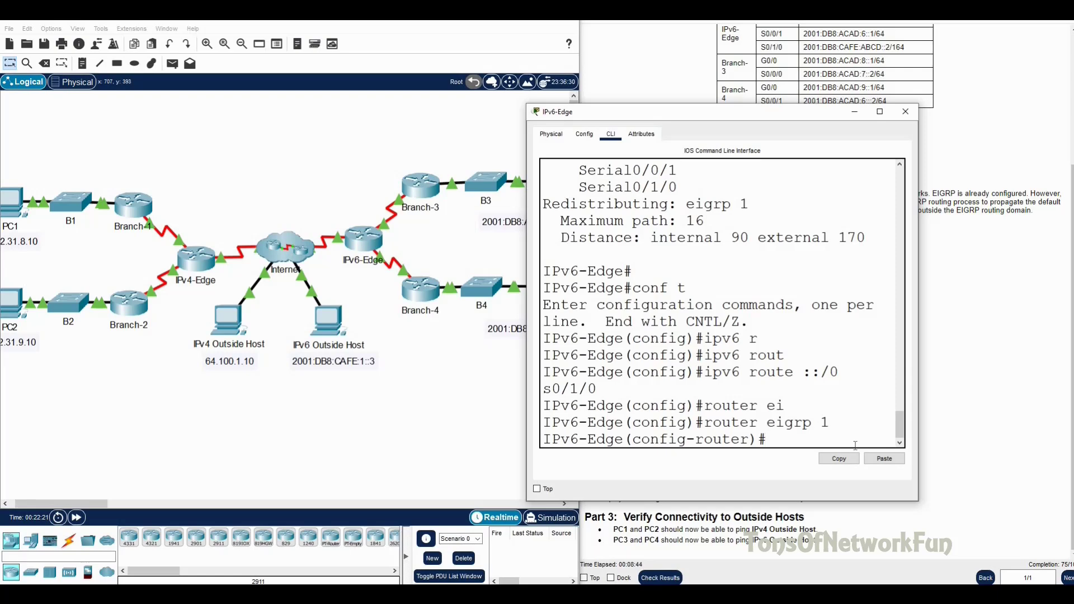
pyautogui.write('re')
pyautogui.press('Tab')
pyautogui.write('s')
pyautogui.press('Tab')
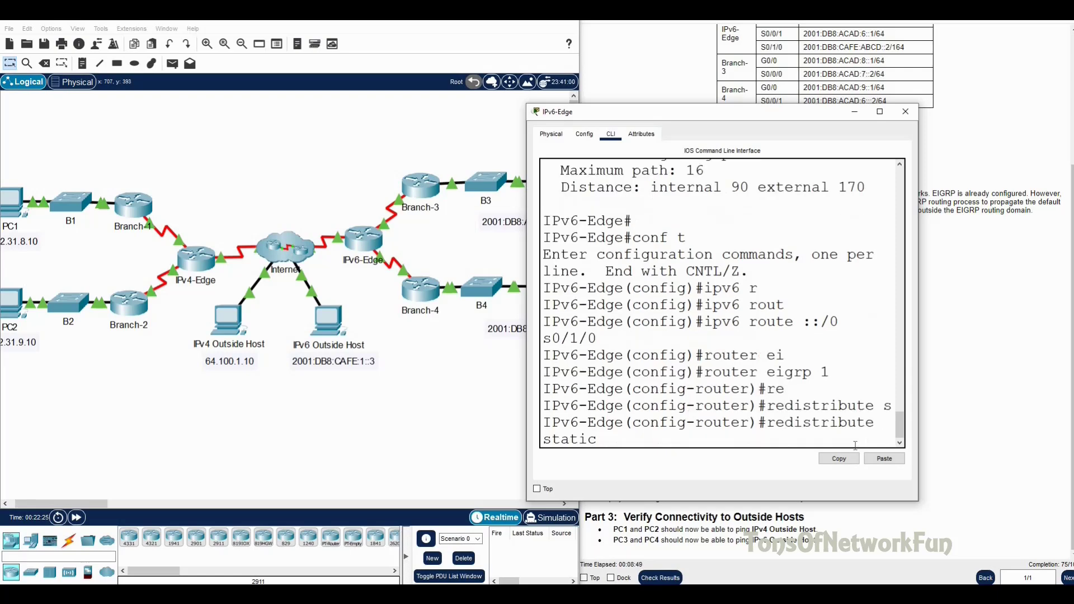
pyautogui.press('Return')
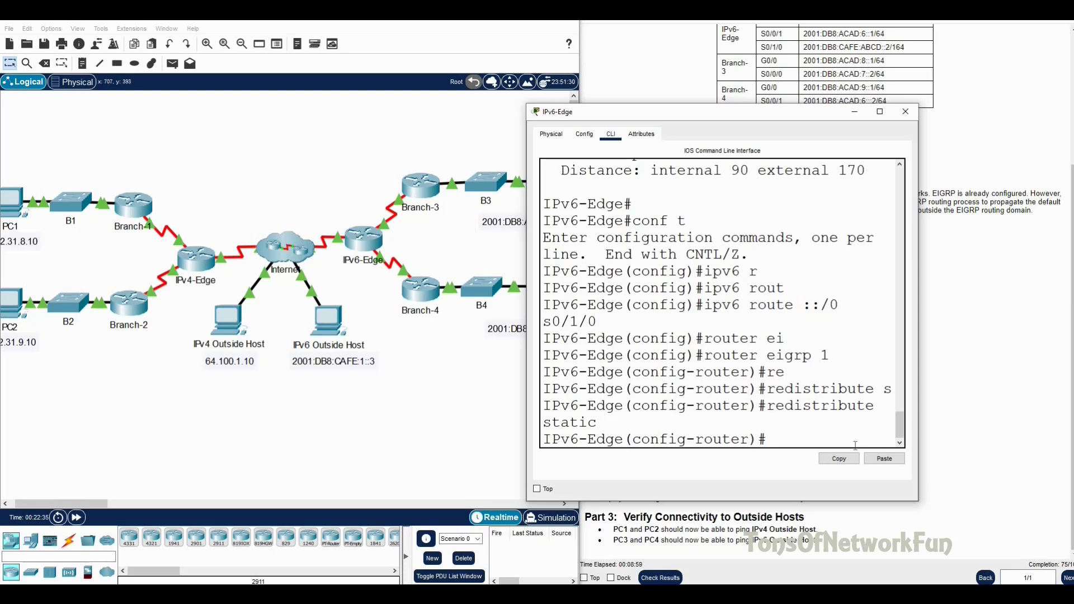
# Step: Propagate the IPv6 default route from IPv6-Edge by adding redistribute static under ipv6 router eigrp 1
pyautogui.write('ipv6 r')
pyautogui.press('Tab')
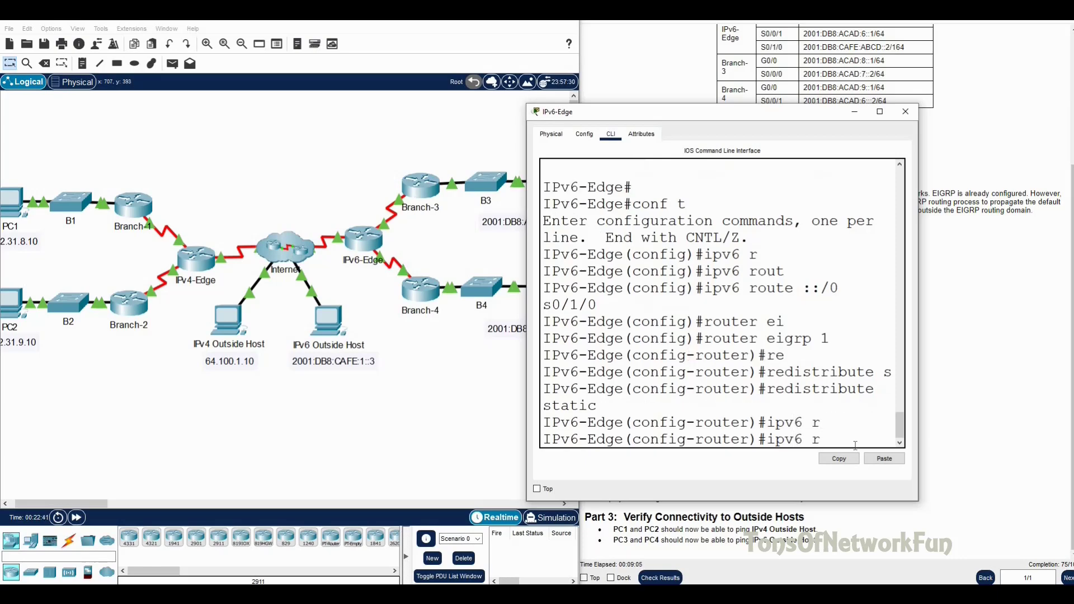
pyautogui.write('o')
pyautogui.press('Tab')
pyautogui.write('uter')
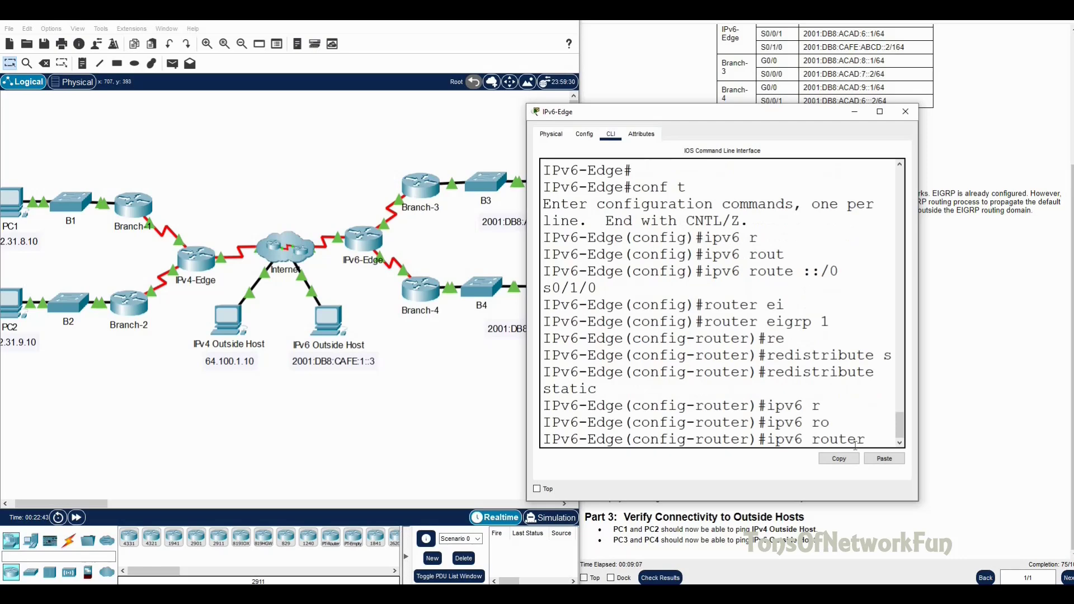
pyautogui.write(' e')
pyautogui.press('Tab')
pyautogui.write('ig')
pyautogui.press('Tab')
pyautogui.write('rp 1')
pyautogui.press('Return')
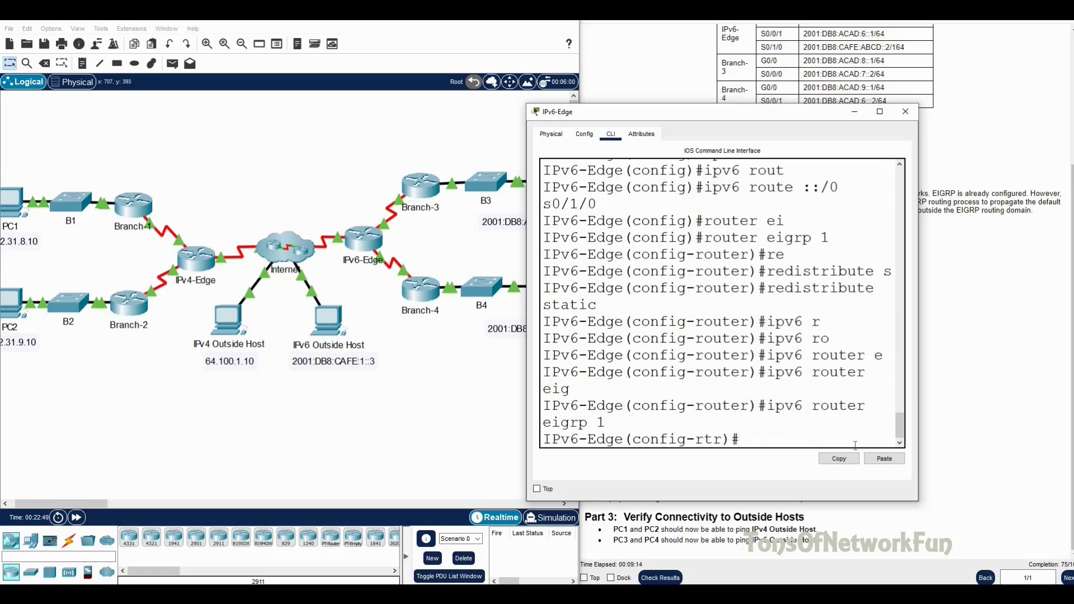
pyautogui.write('re')
pyautogui.press('Tab')
pyautogui.write('s')
pyautogui.press('Tab')
pyautogui.press('Return')
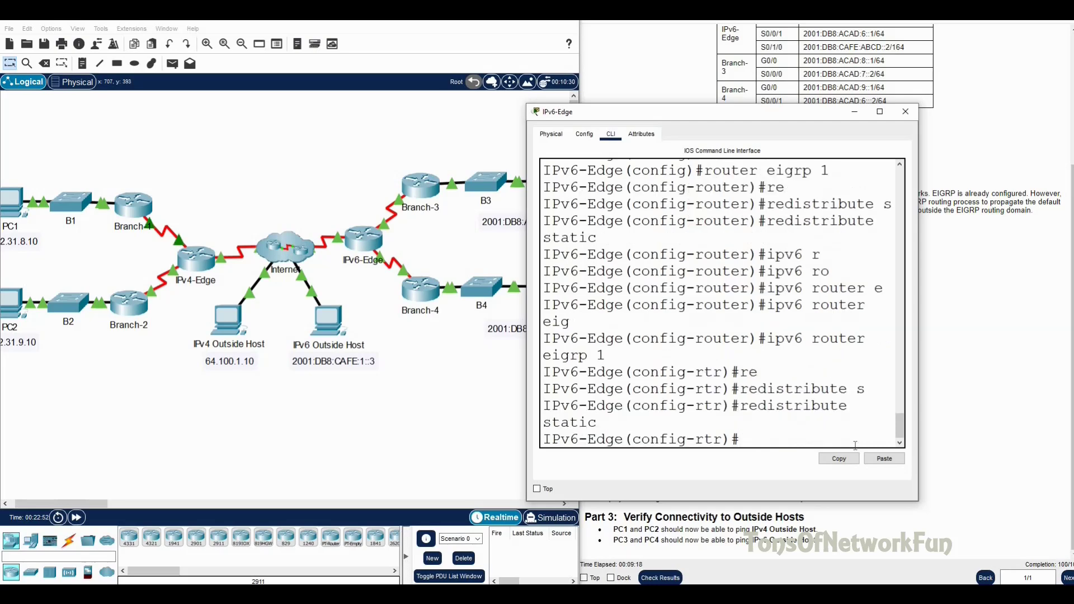